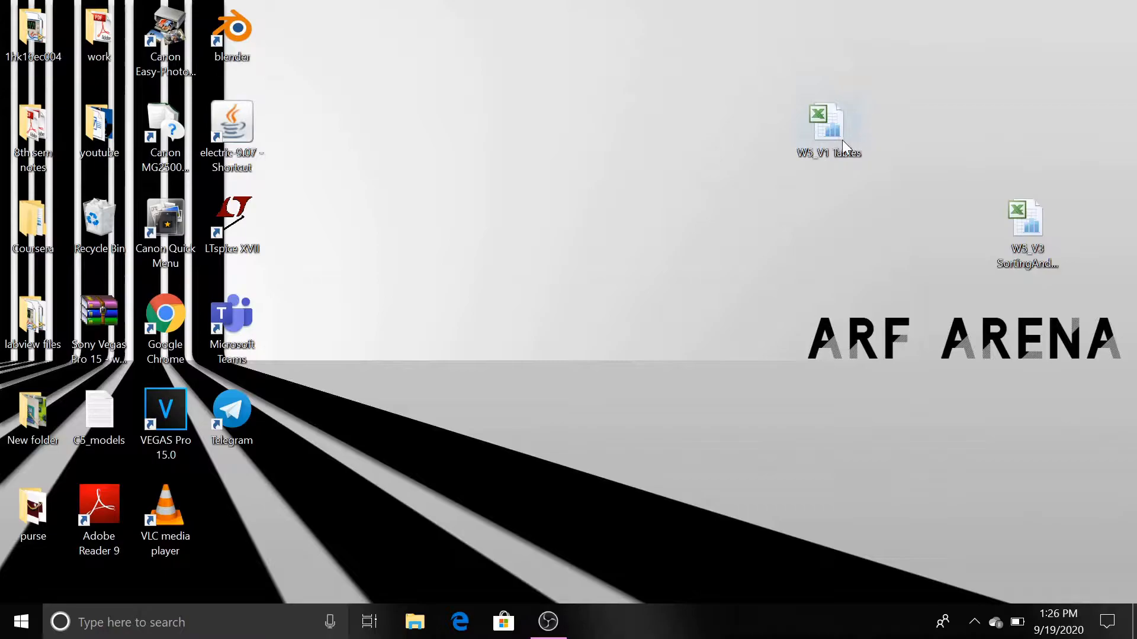
# Open the W5_V1 Tables and W5_V3 SortingAndFiltering workbooks from the desktop.
pyautogui.doubleClick(841, 140)
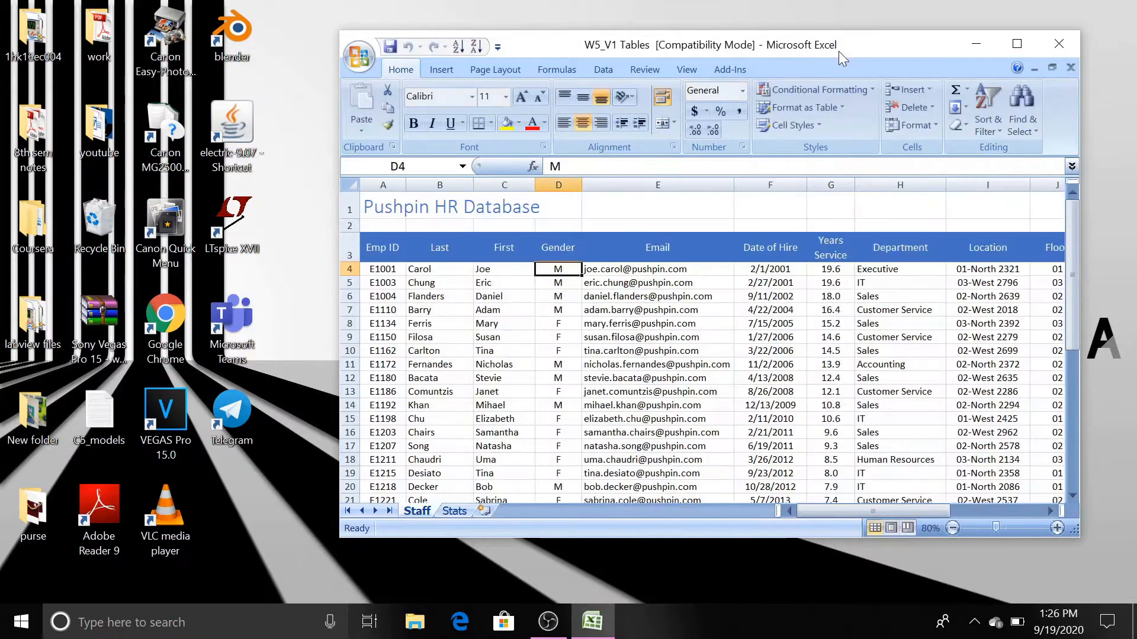
pyautogui.moveTo(900, 44); pyautogui.dragTo(638, 46)
pyautogui.doubleClick(1021, 226)
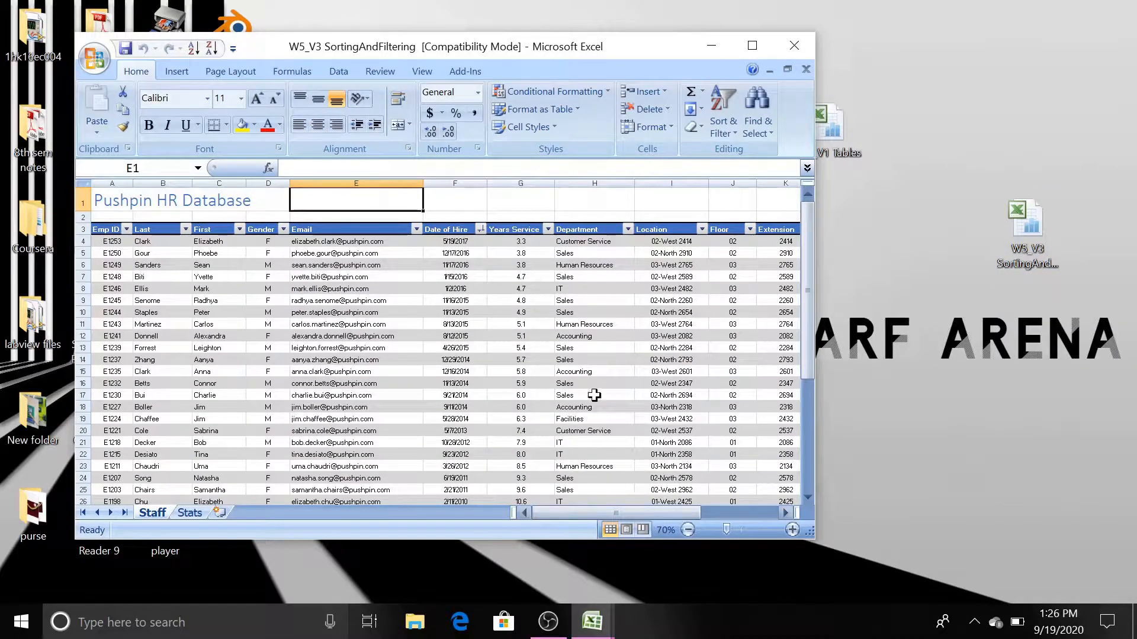
# Restore the W5_V3 SortingAndFiltering workbook window and arrange all open workbook windows as Tiled.
pyautogui.click(787, 69)
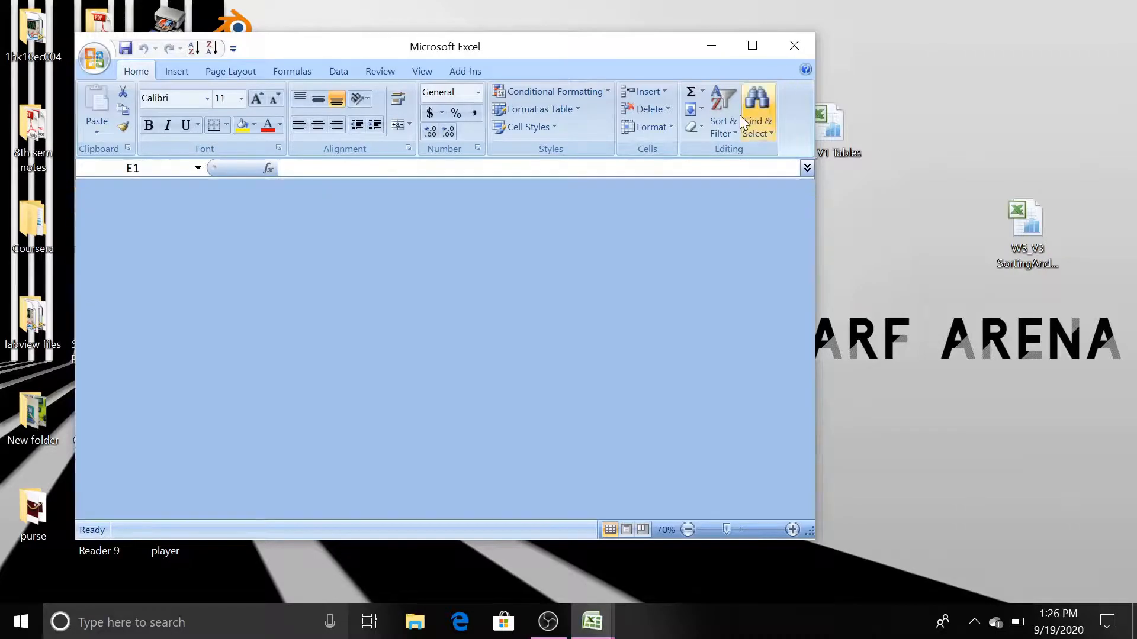
pyautogui.click(421, 72)
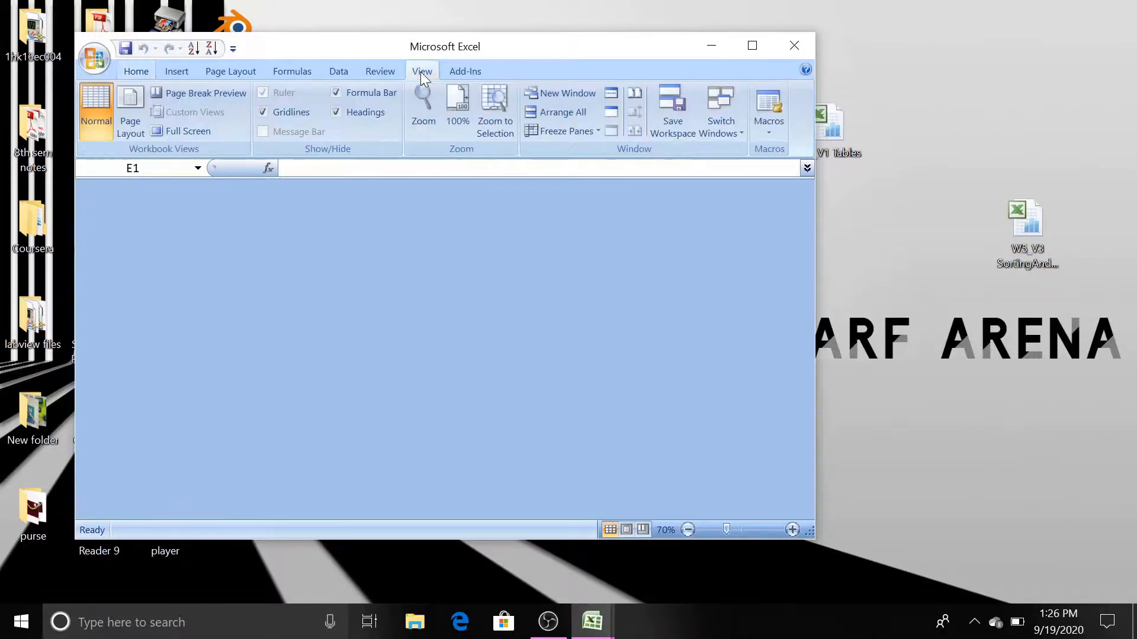
pyautogui.click(570, 113)
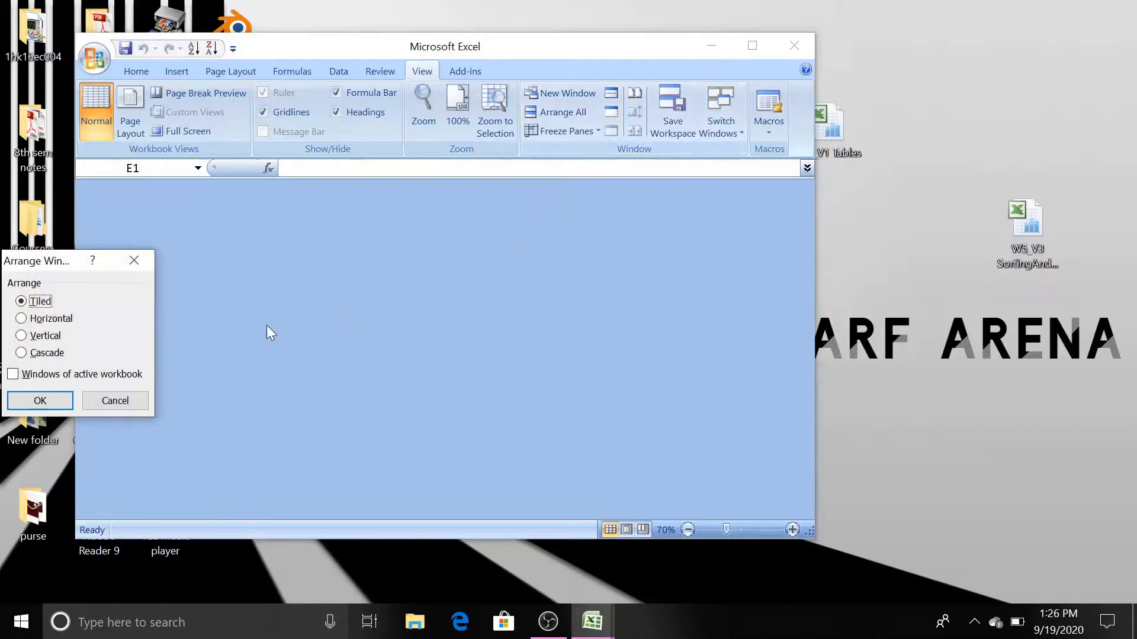
pyautogui.click(40, 402)
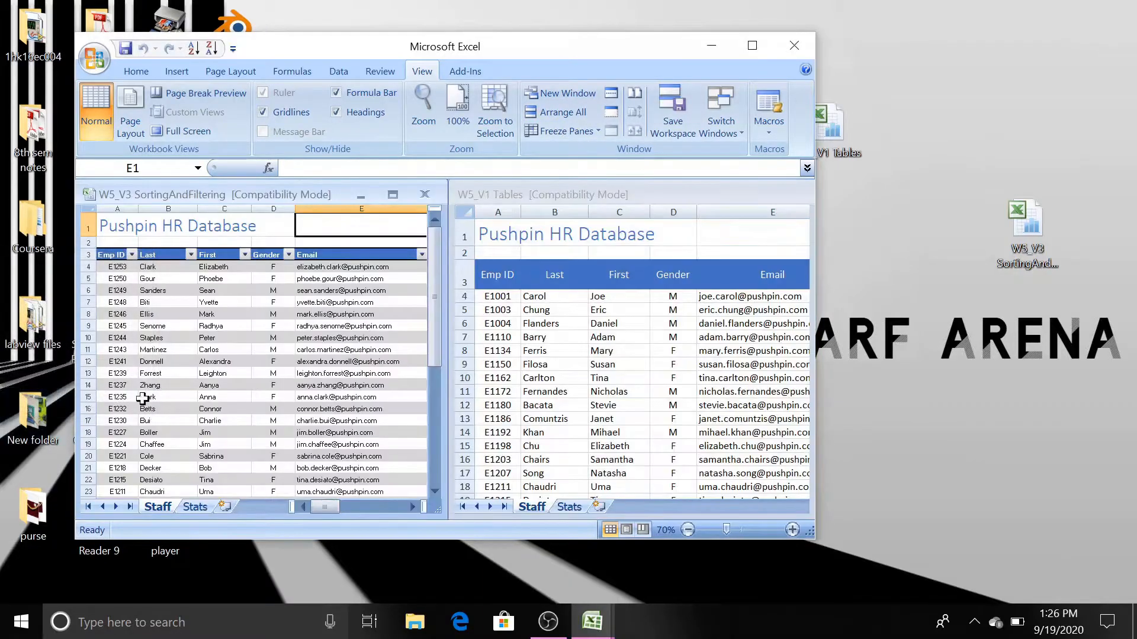
# Maximize and restore the W5_V1 Tables workbook window, and move both workbook windows apart within the shared Excel window.
pyautogui.doubleClick(606, 190)
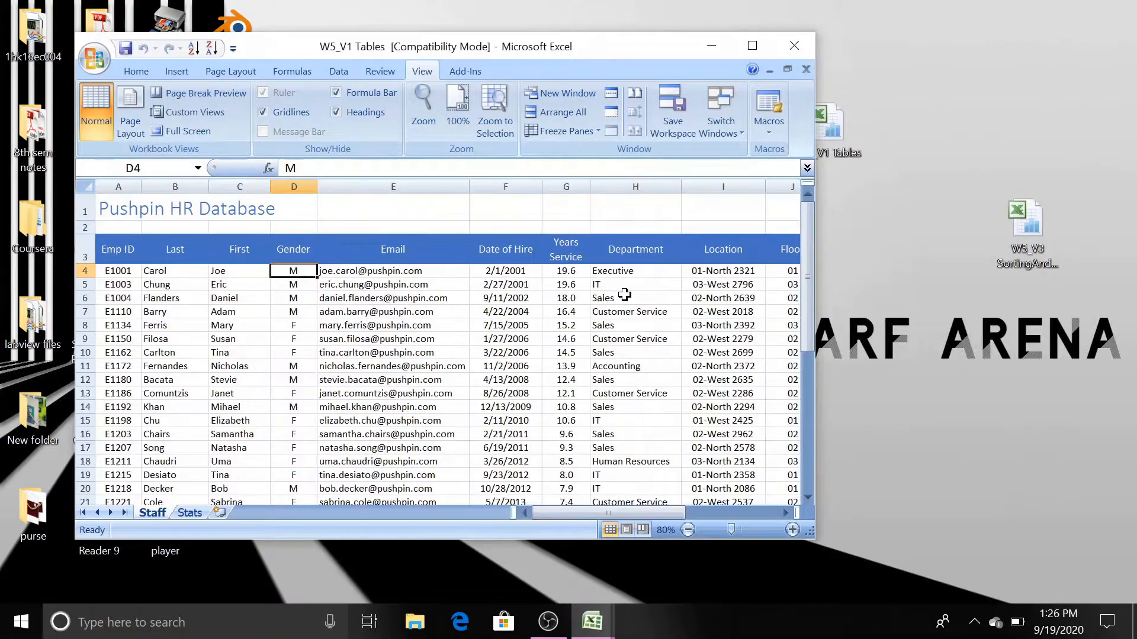
pyautogui.click(787, 69)
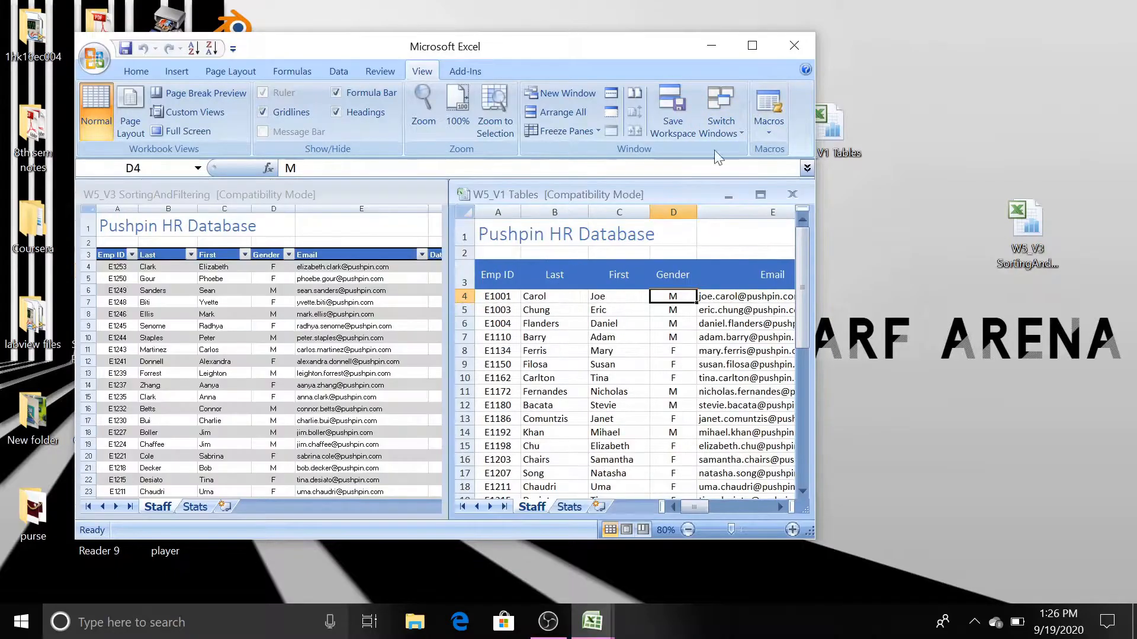
pyautogui.moveTo(658, 207); pyautogui.dragTo(692, 247)
pyautogui.moveTo(337, 198); pyautogui.dragTo(356, 214)
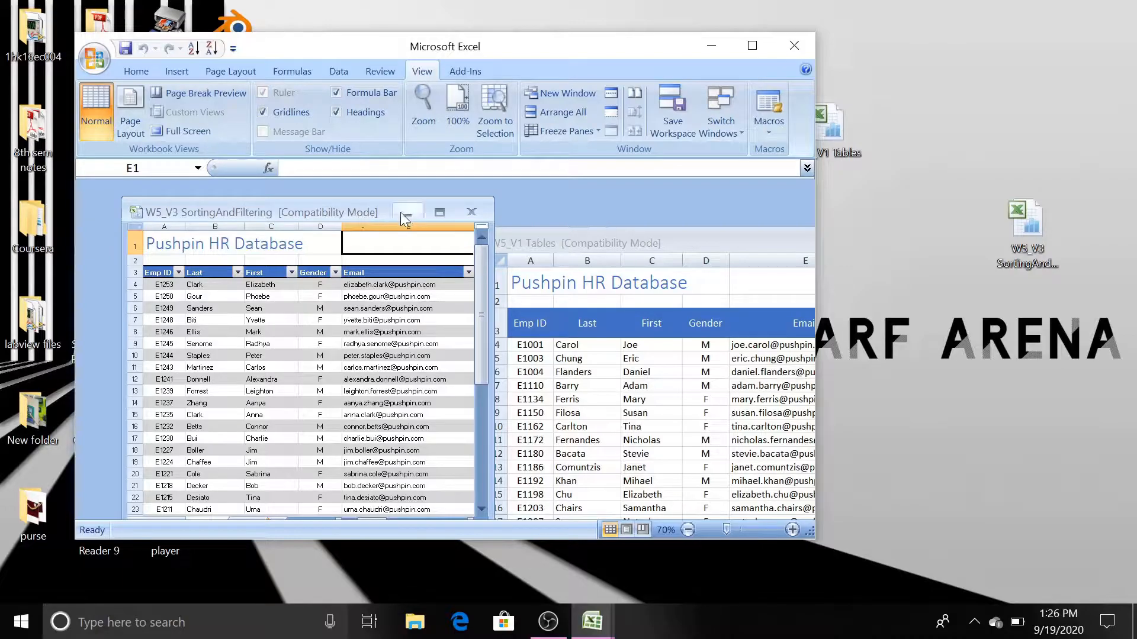
# Close both workbooks and Excel without saving changes.
pyautogui.click(781, 48)
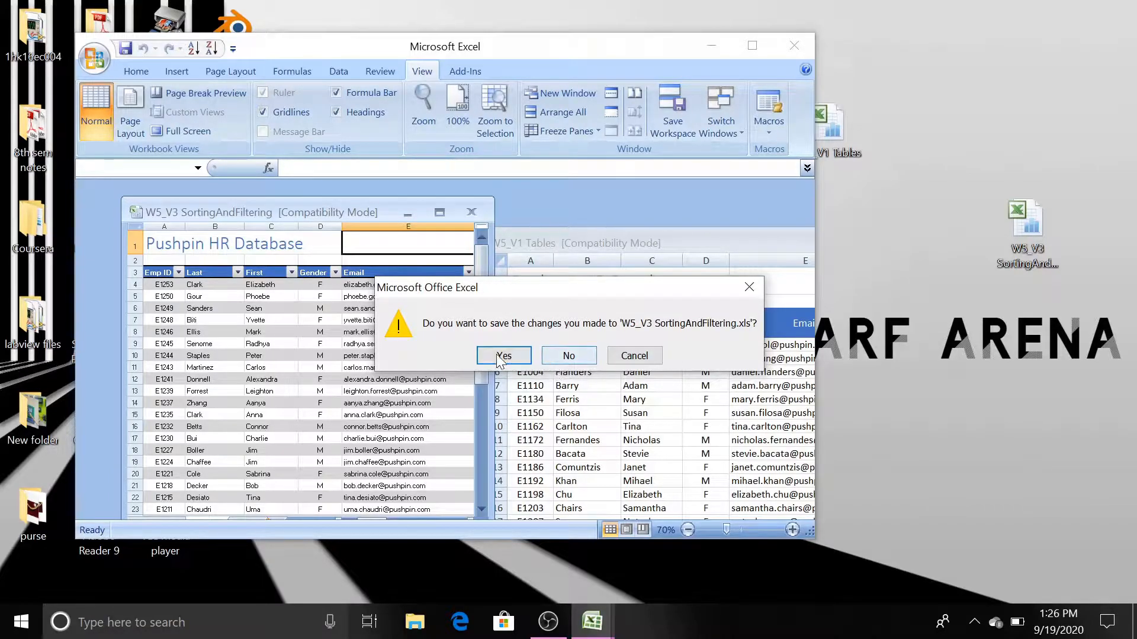
pyautogui.click(568, 357)
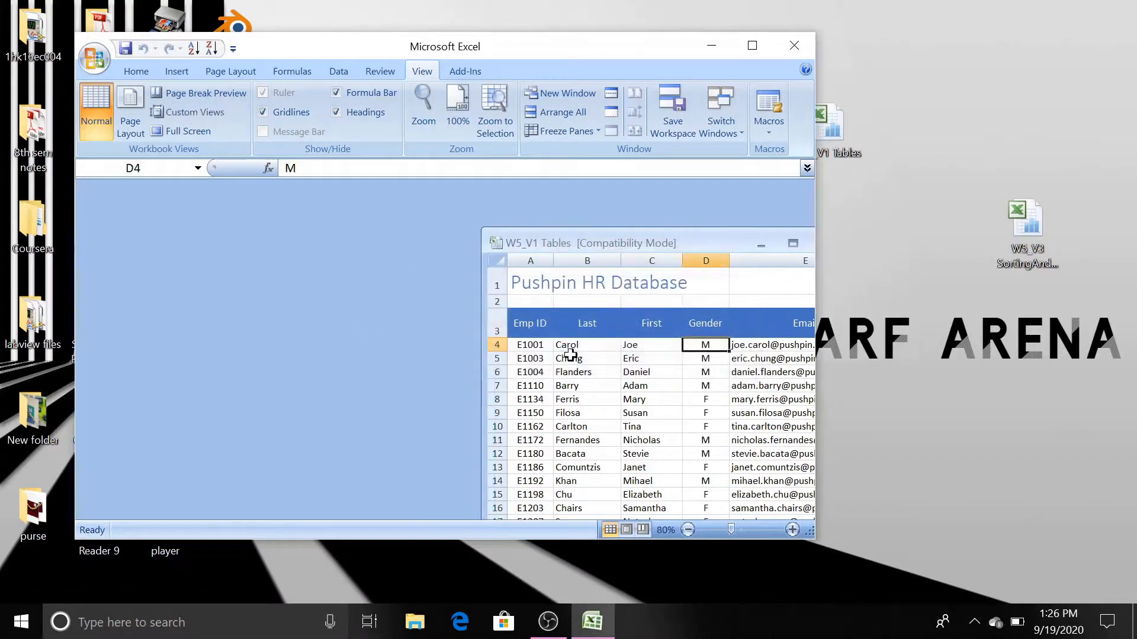
pyautogui.click(795, 45)
pyautogui.click(559, 357)
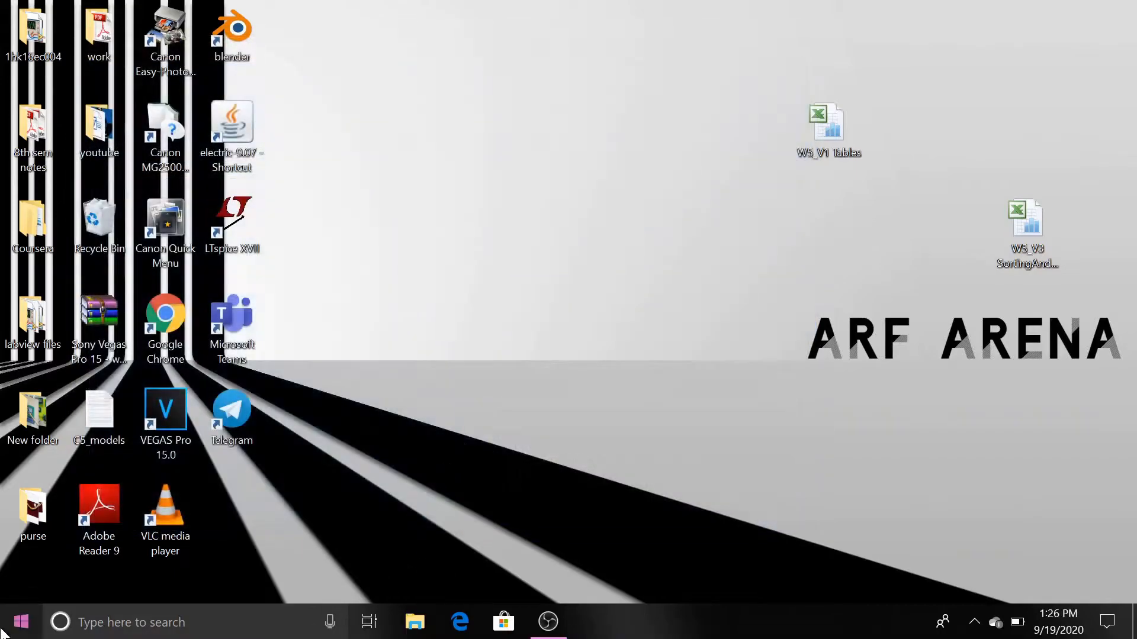
# Open the Windows Registry Editor.
pyautogui.press('super+s')
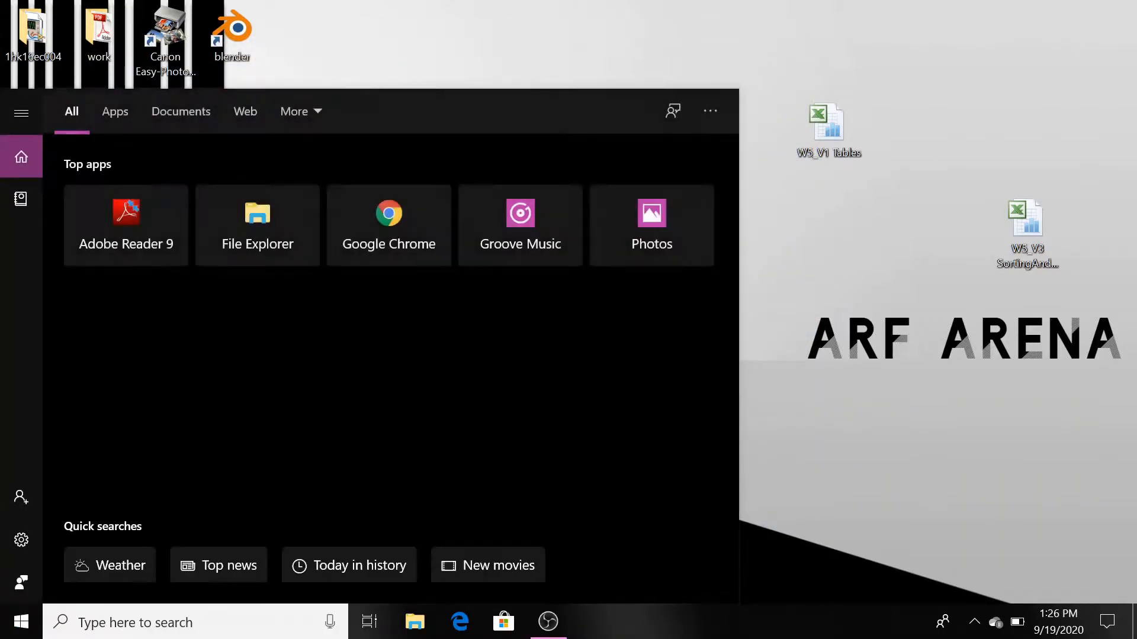
pyautogui.write('reg')
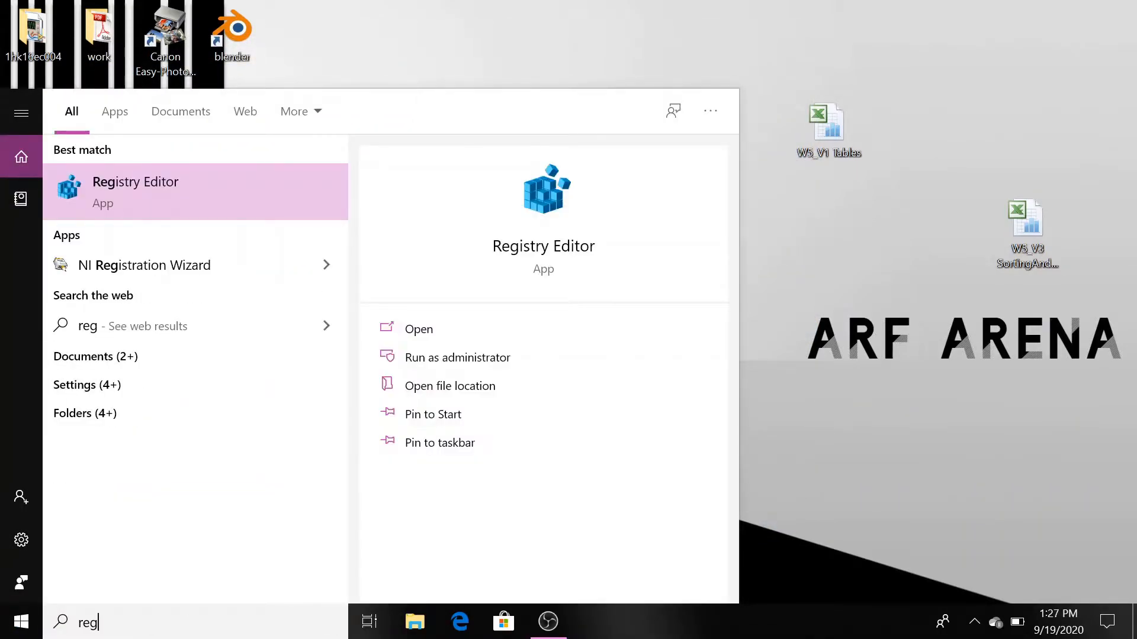
pyautogui.press('Return')
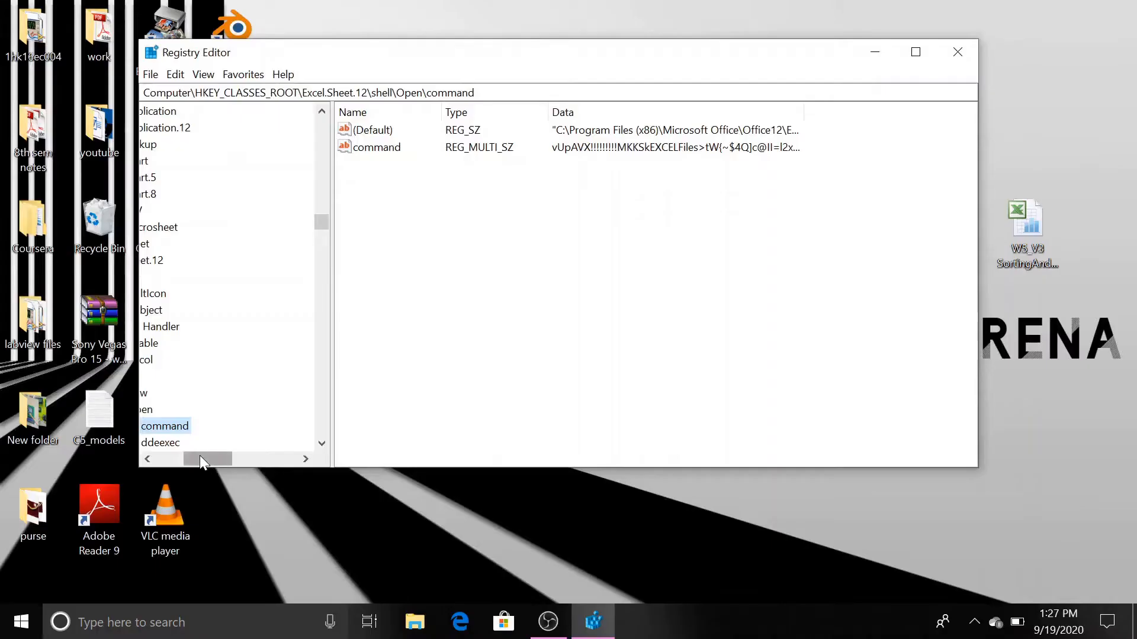
pyautogui.moveTo(200, 456); pyautogui.dragTo(165, 460)
pyautogui.scroll(10, 225, 331)
pyautogui.scroll(-4, 225, 331)
pyautogui.scroll(13, 225, 331)
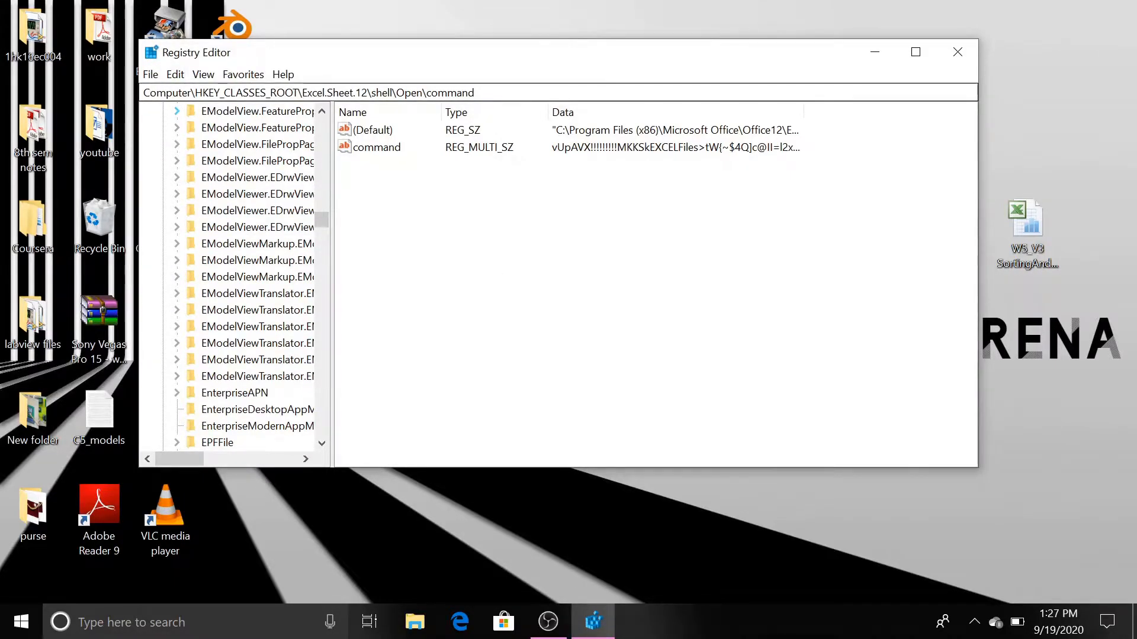
pyautogui.click(151, 75)
pyautogui.moveTo(177, 74)
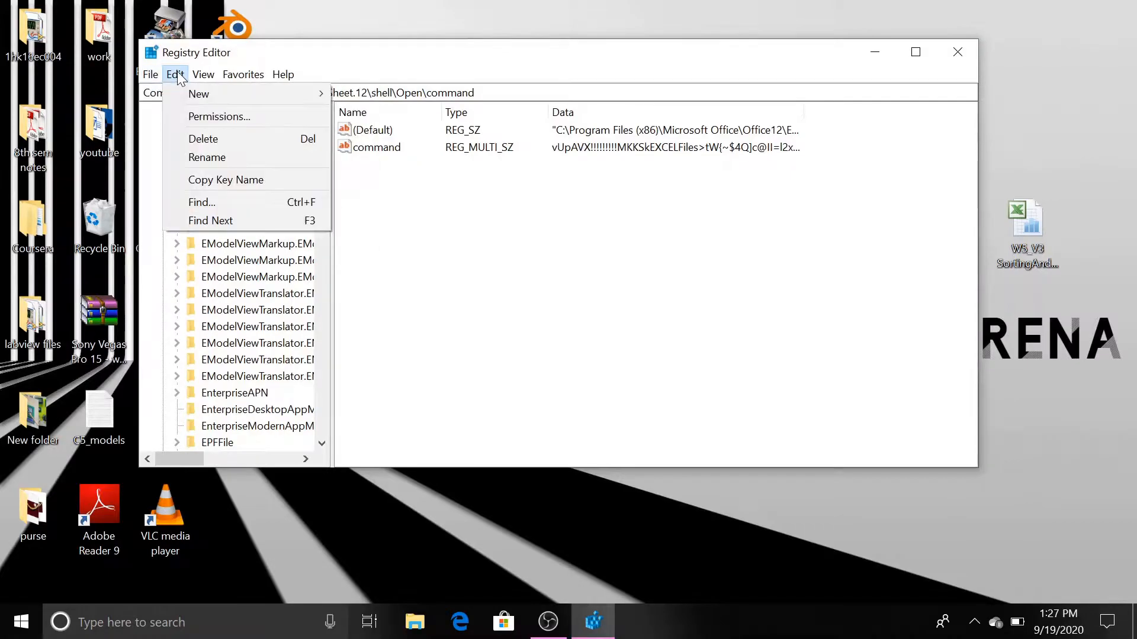
pyautogui.moveTo(211, 78)
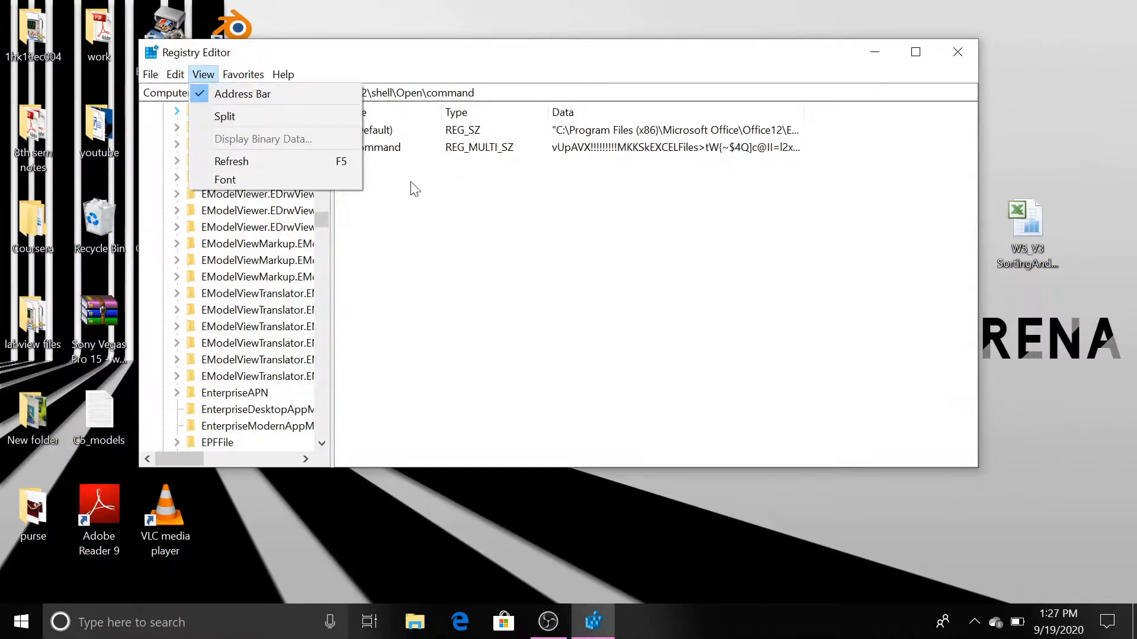
pyautogui.click(385, 236)
# Expand the HKEY_CLASSES_ROOT key and its Excel.Sheet.12 subkey.
pyautogui.moveTo(322, 220); pyautogui.dragTo(321, 109)
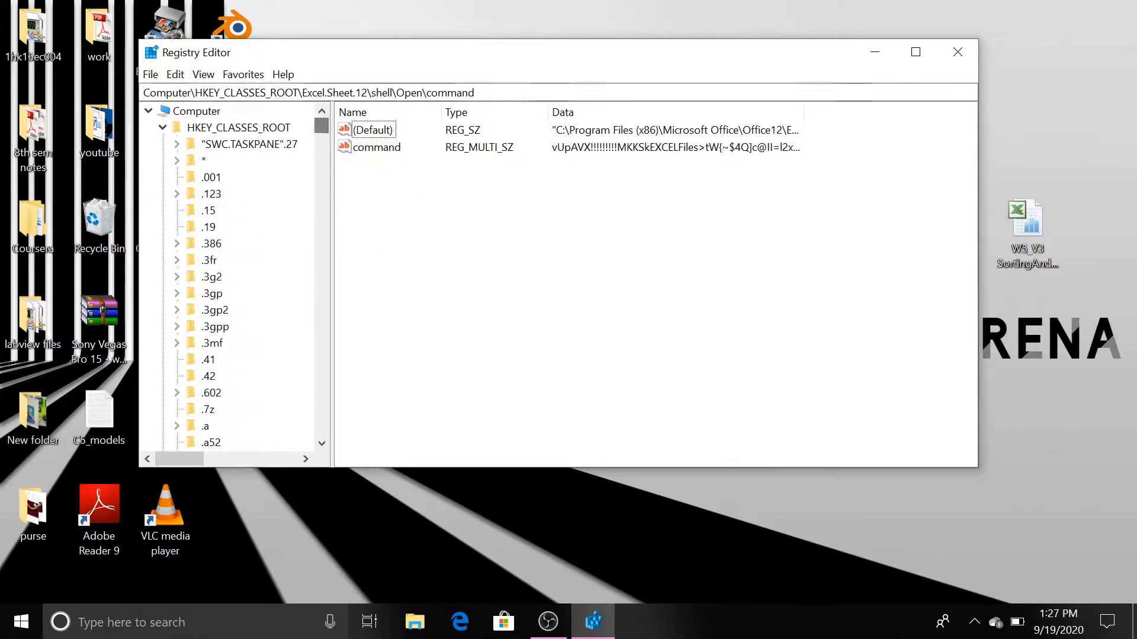
pyautogui.click(163, 127)
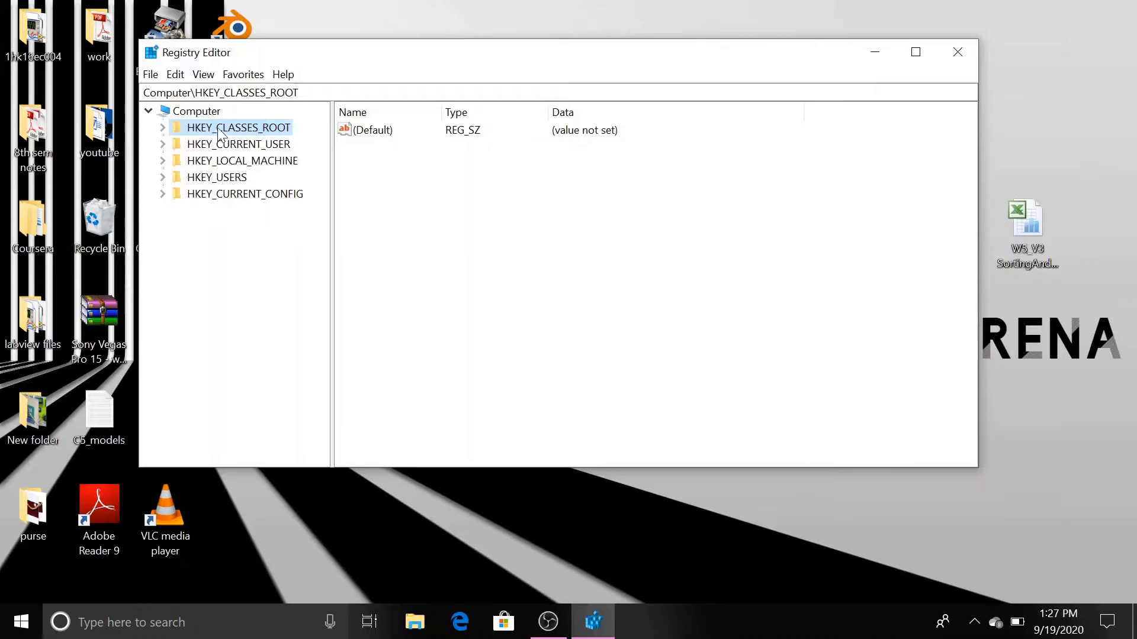
pyautogui.click(164, 128)
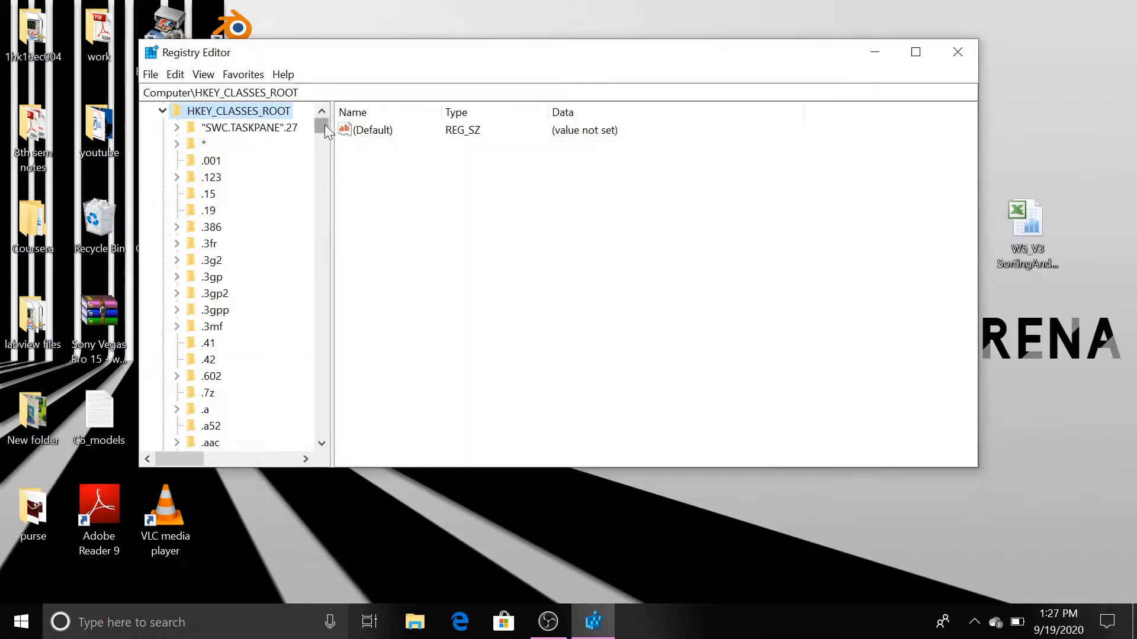
pyautogui.moveTo(320, 129); pyautogui.dragTo(321, 232)
pyautogui.scroll(20, 220, 218)
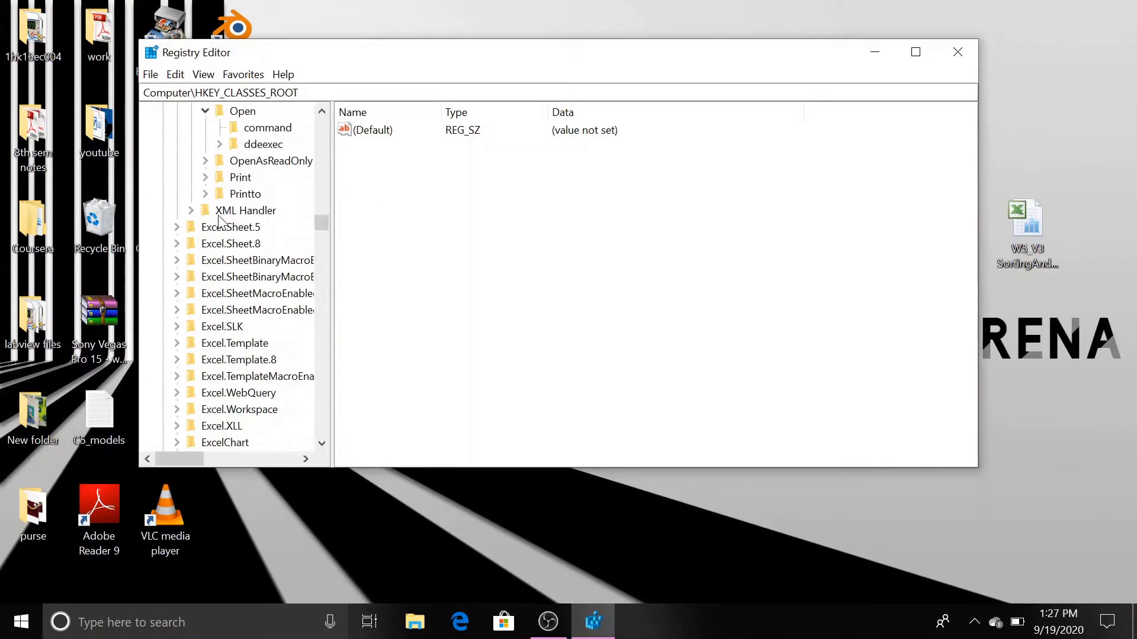
pyautogui.scroll(7, 230, 237)
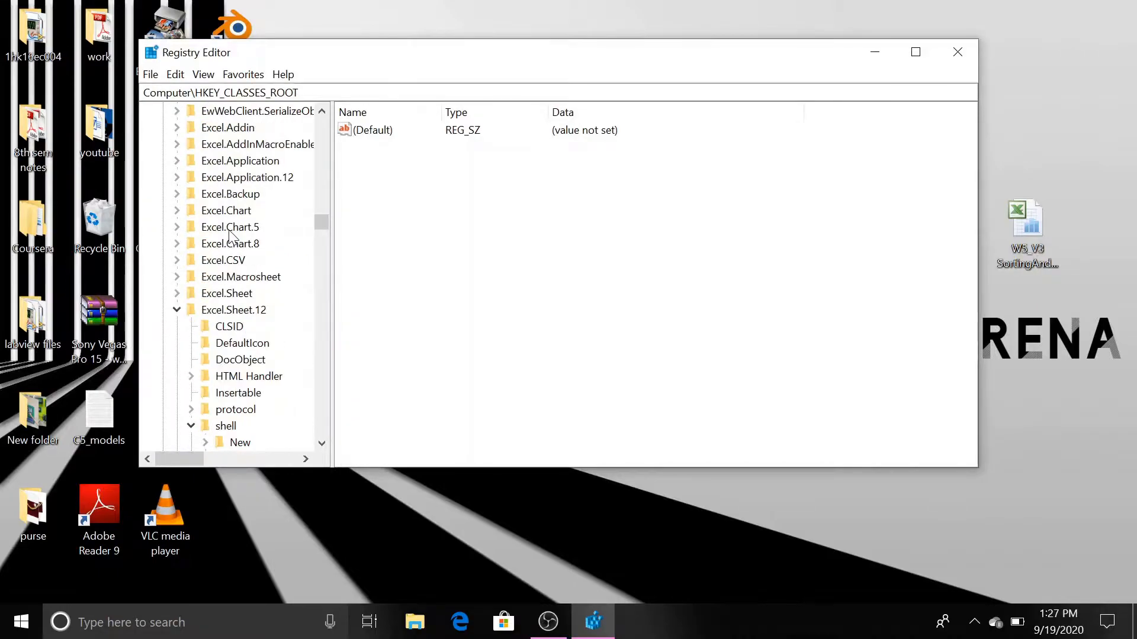
pyautogui.click(178, 311)
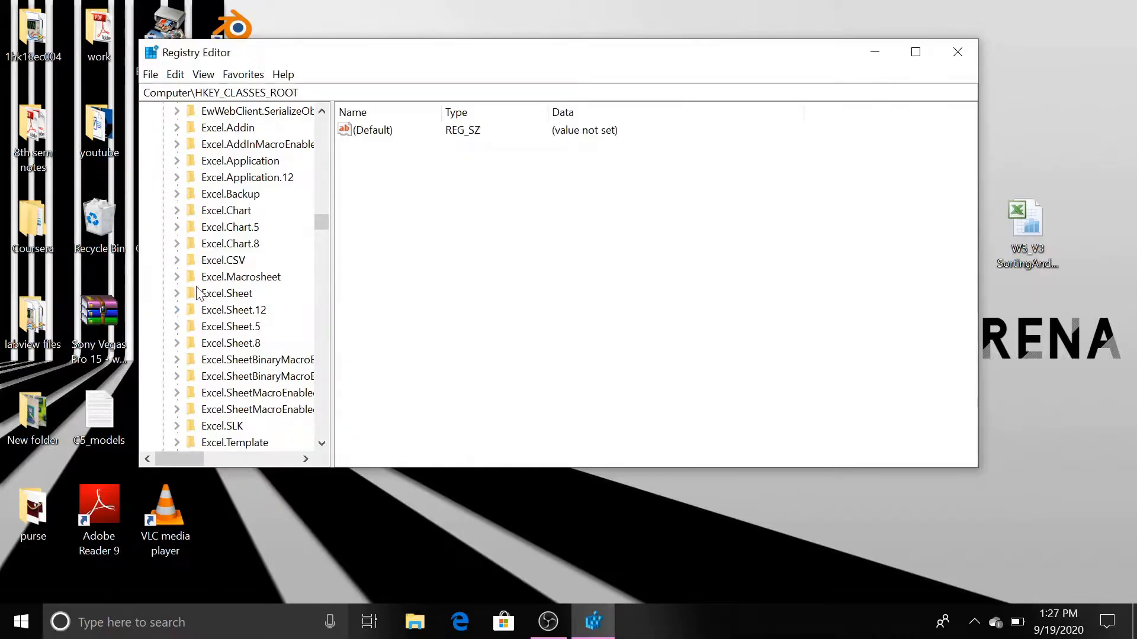
pyautogui.click(181, 311)
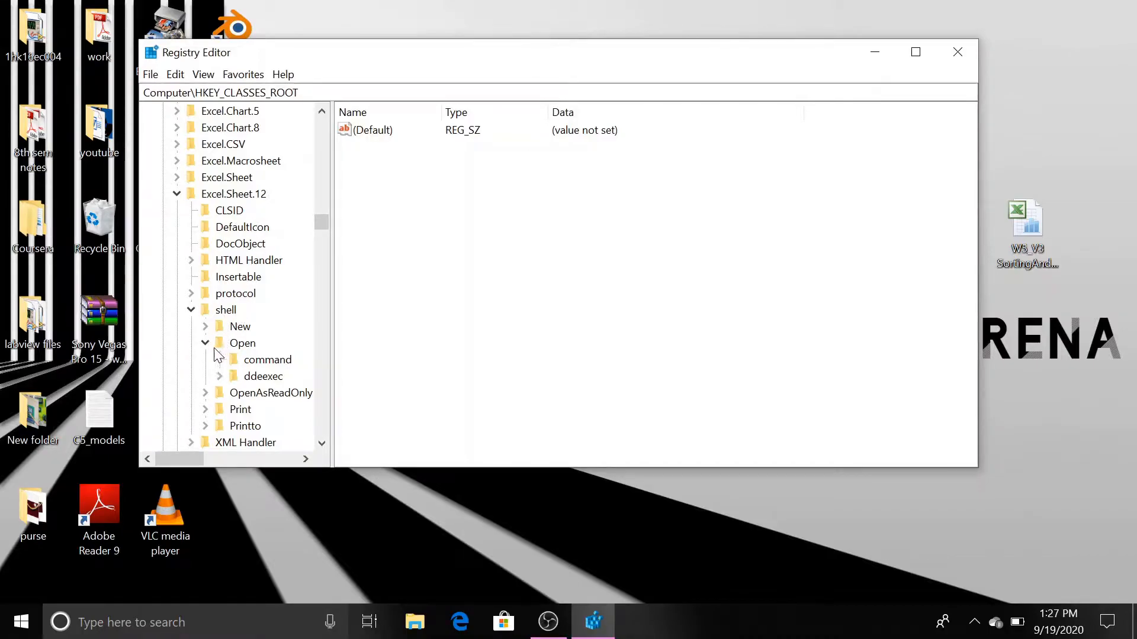
# Rename the ddeexec key under Excel.Sheet.12\shell\Open as ddeexec2.
pyautogui.click(192, 310)
pyautogui.click(191, 310)
pyautogui.click(205, 344)
pyautogui.click(205, 343)
pyautogui.click(263, 379)
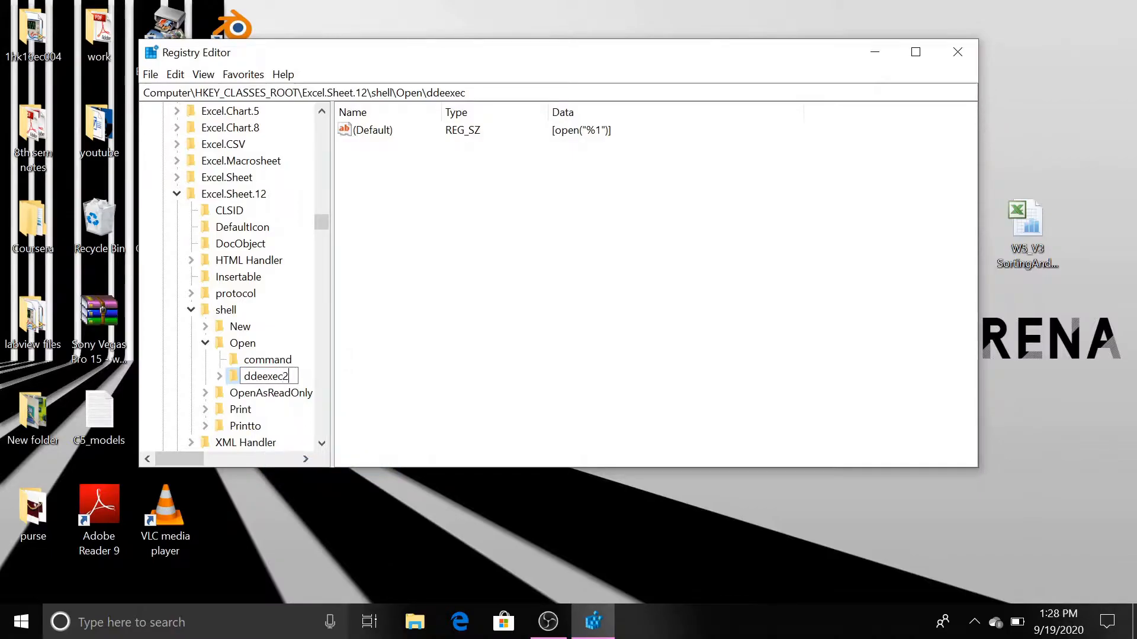
pyautogui.press('Return')
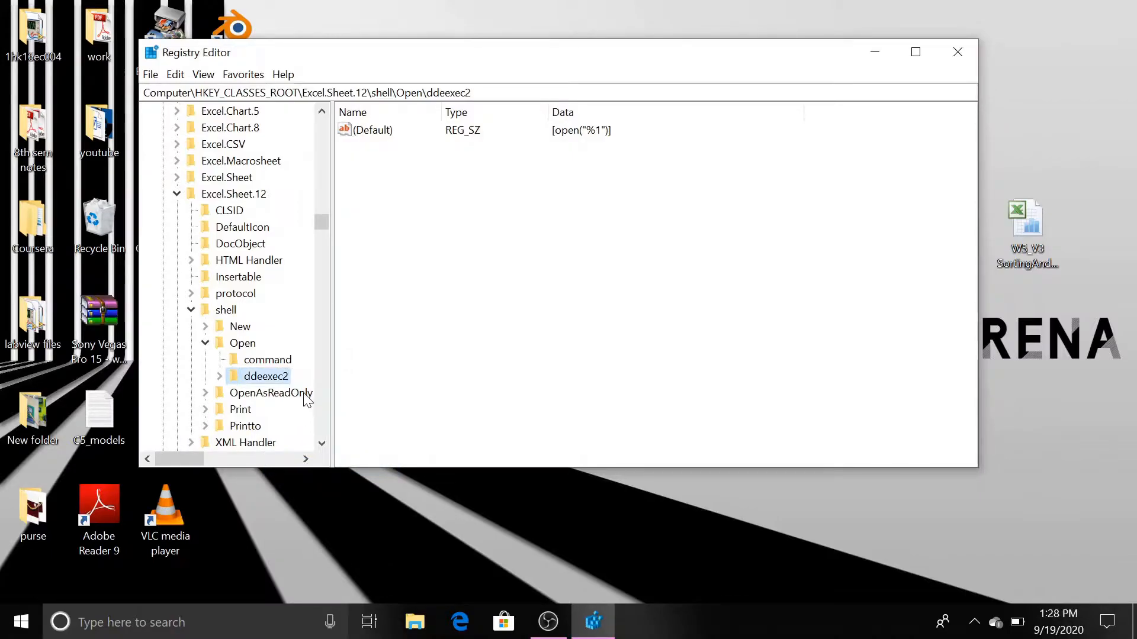
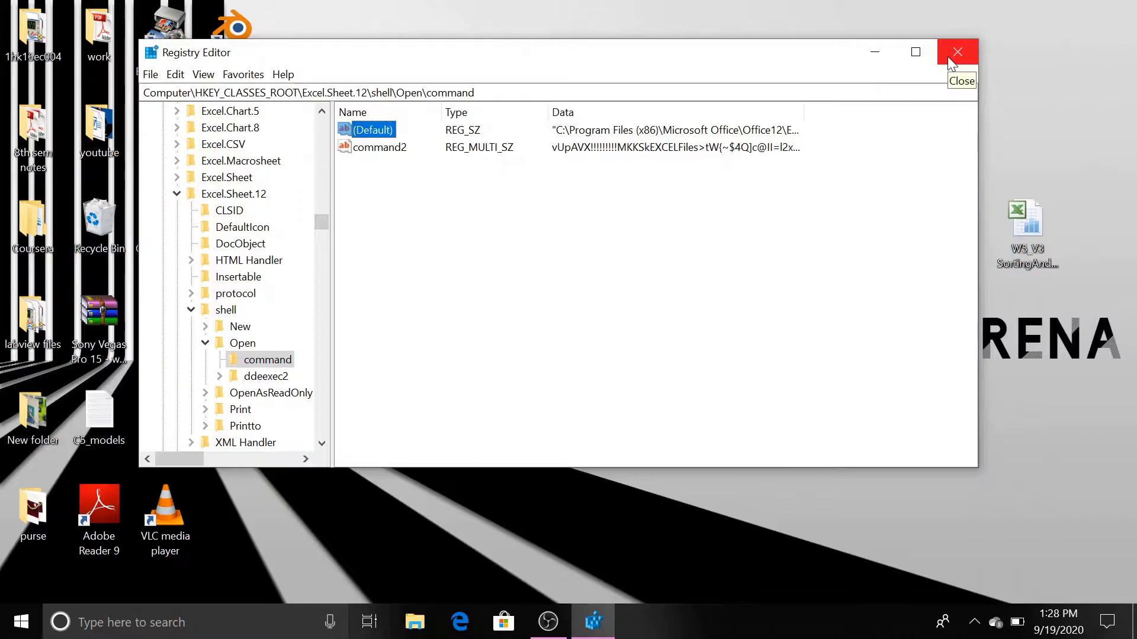
# Close the Registry Editor and refresh the desktop.
pyautogui.click(947, 55)
pyautogui.rightClick(464, 314)
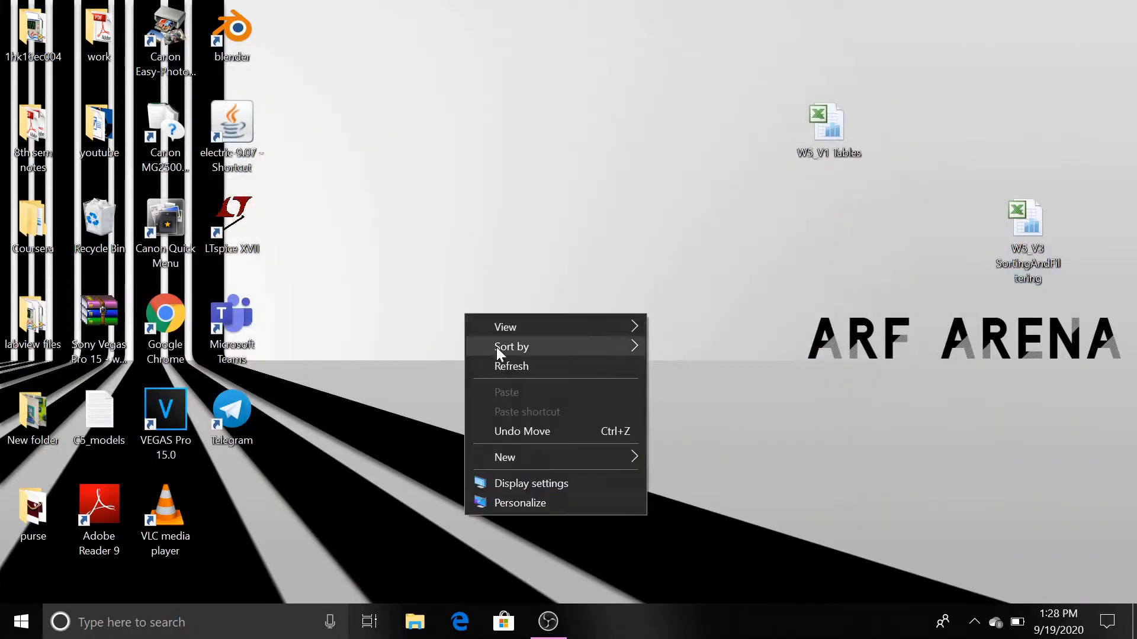
pyautogui.click(498, 363)
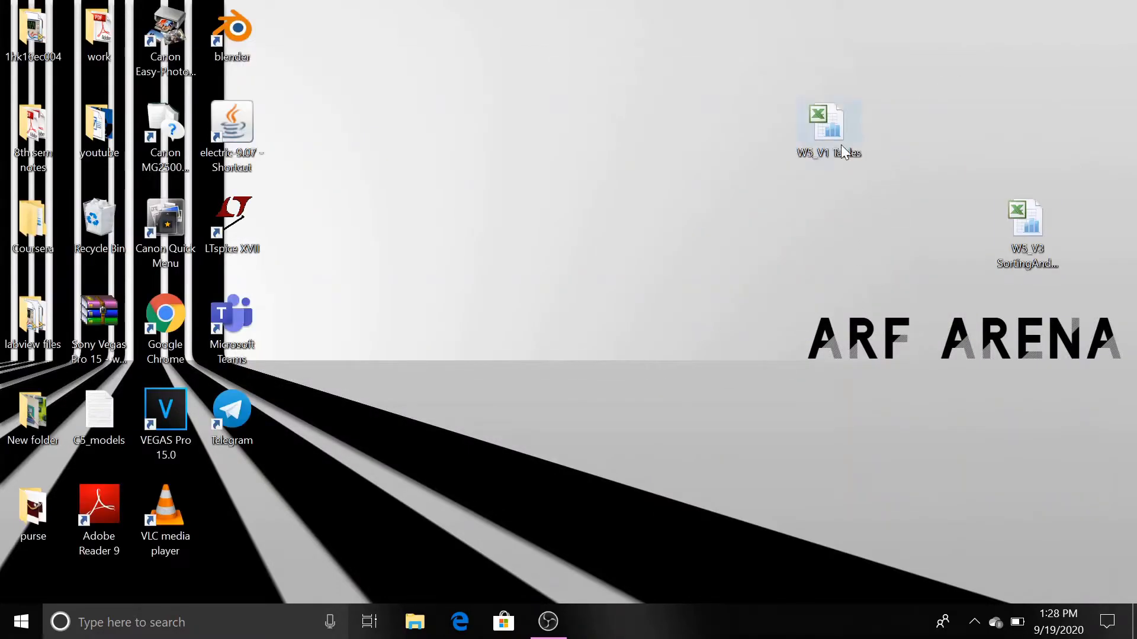
# Open the W5_V1 Tables workbook from the desktop and display its sheet by arranging all workbook windows.
pyautogui.doubleClick(841, 146)
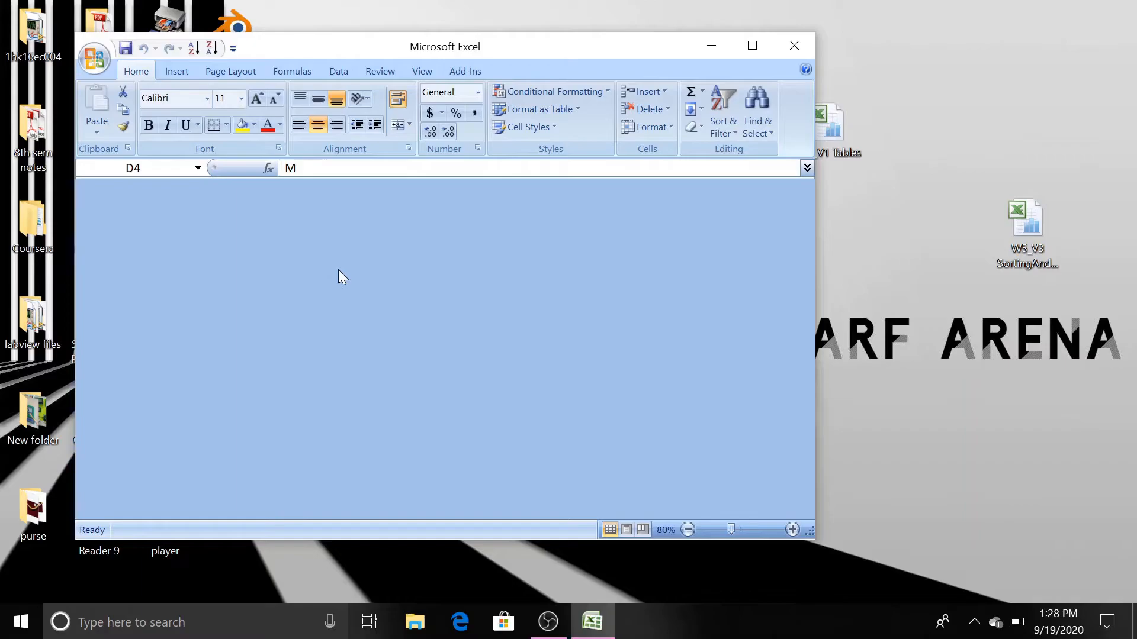
pyautogui.click(429, 71)
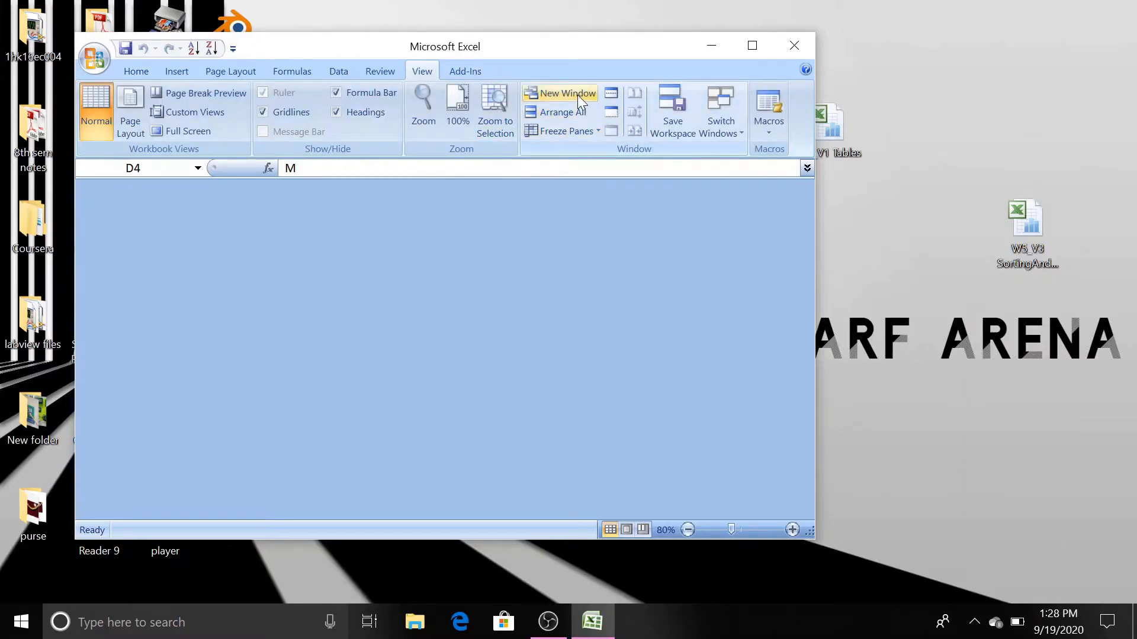
pyautogui.click(716, 126)
pyautogui.click(712, 150)
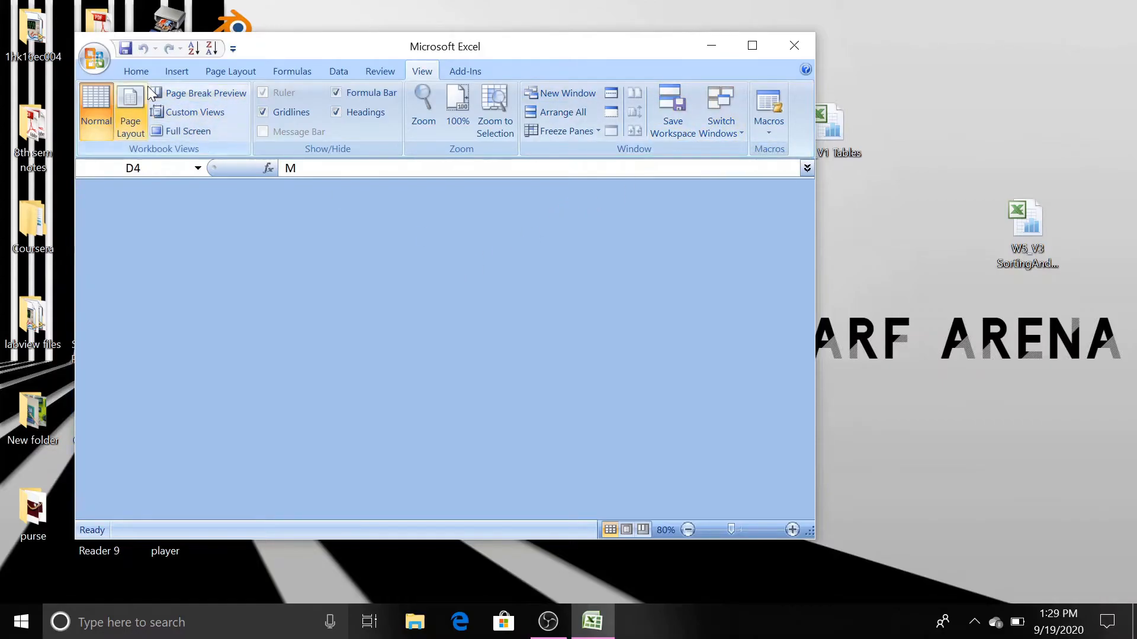
pyautogui.click(551, 112)
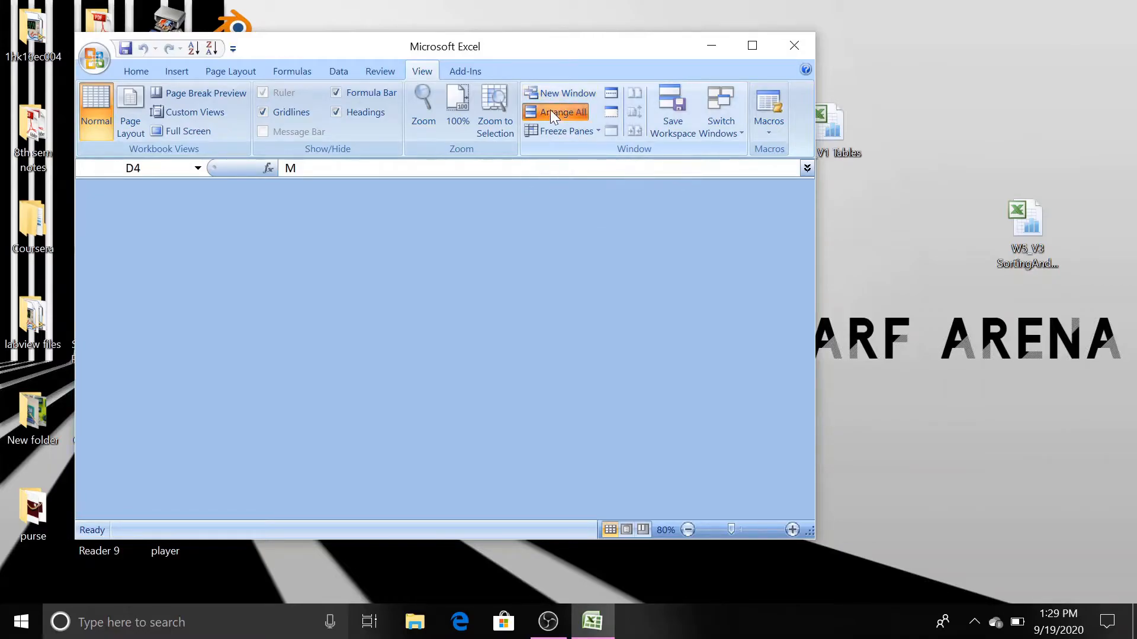
pyautogui.click(39, 401)
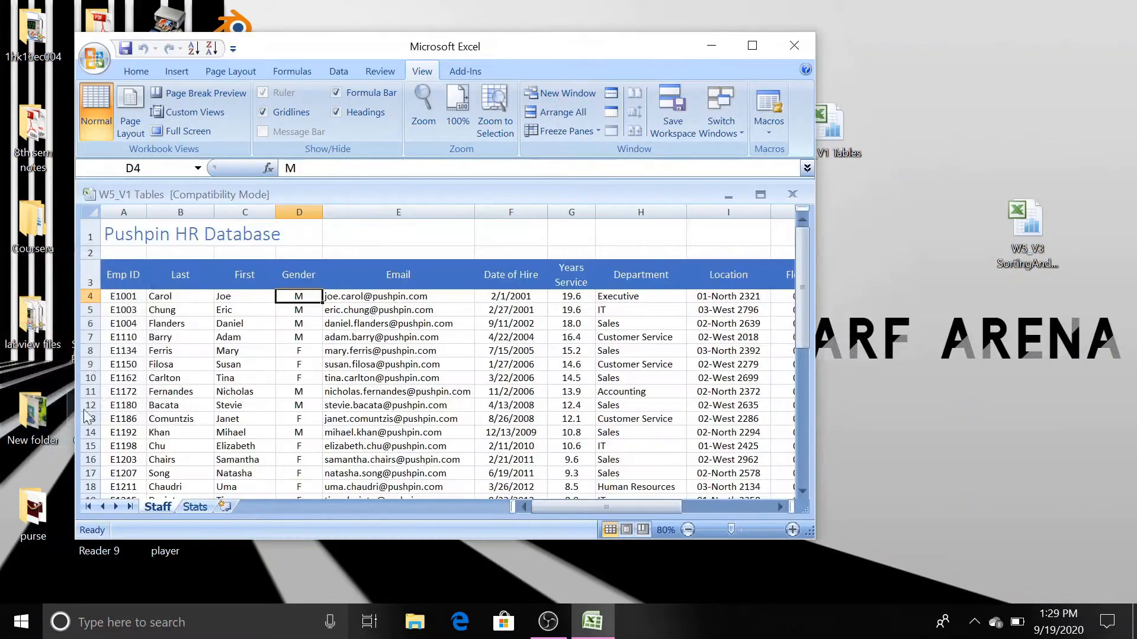
# Maximize the W5_V1 Tables sheet inside the Excel window and open the W5_V3 SortingAndFiltering workbook from the desktop.
pyautogui.click(760, 196)
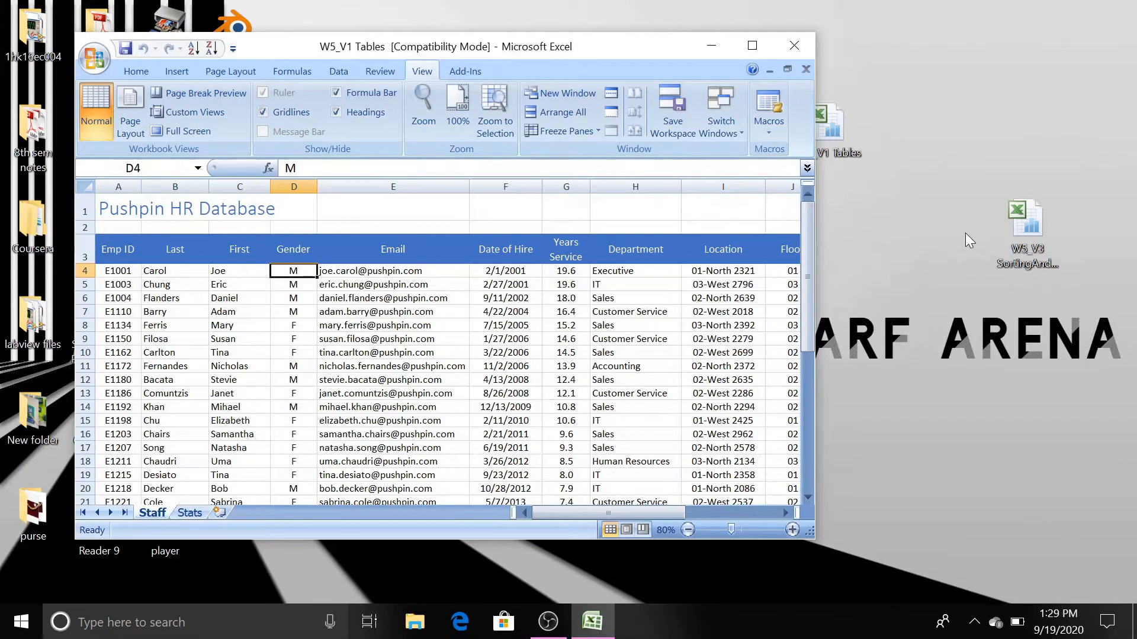
pyautogui.moveTo(593, 44); pyautogui.dragTo(557, 49)
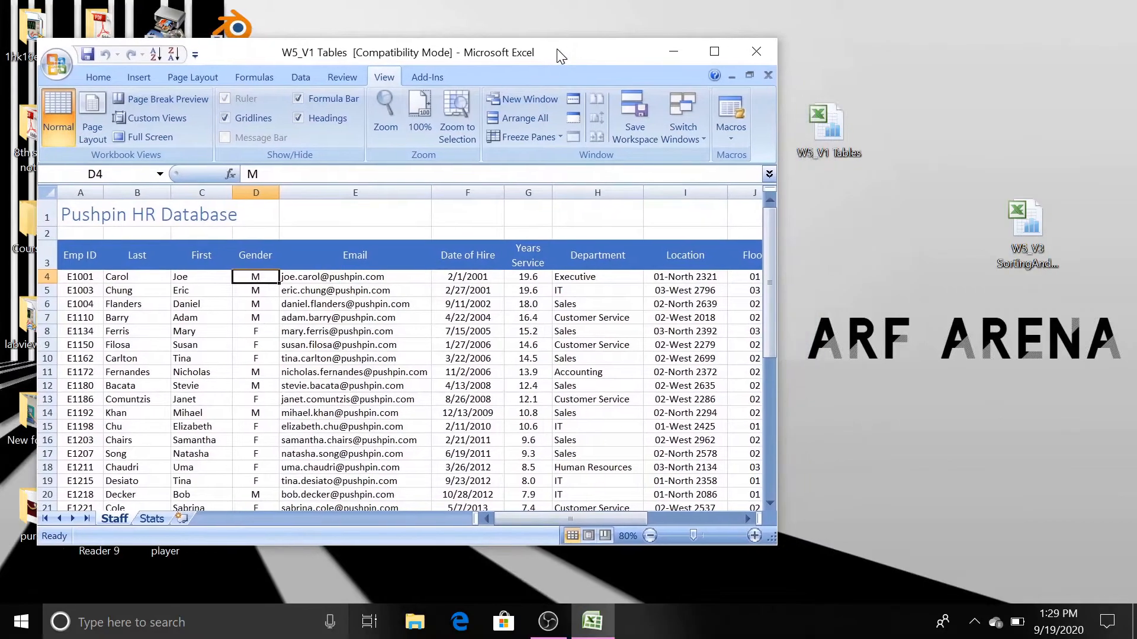
pyautogui.doubleClick(1024, 218)
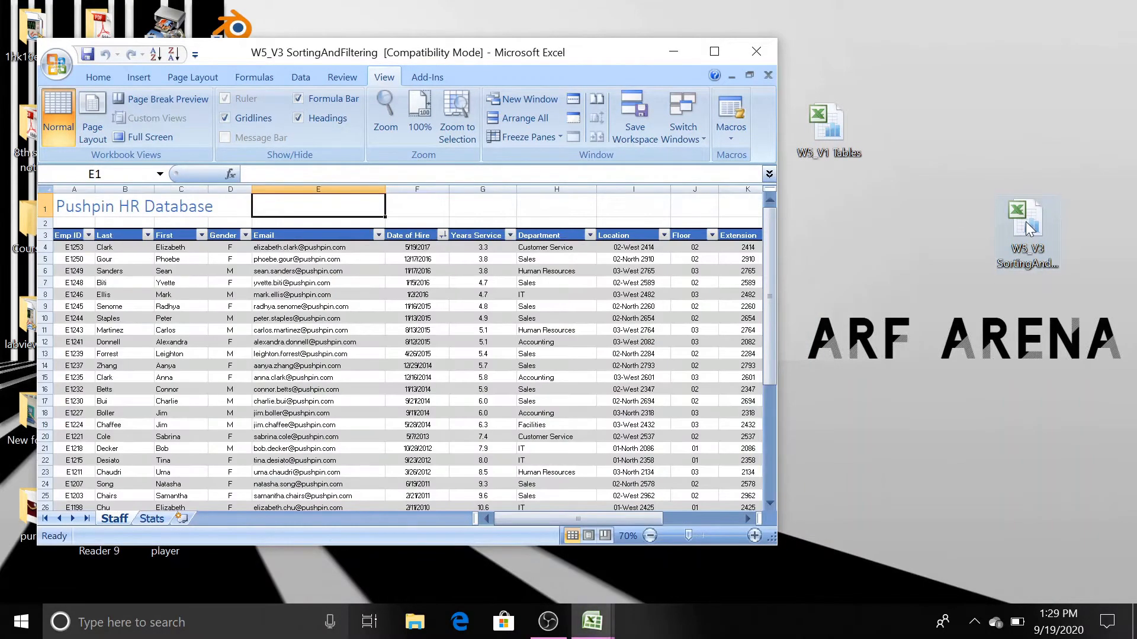
pyautogui.moveTo(585, 52)
pyautogui.mouseDown()
pyautogui.moveTo(710, 33)
pyautogui.moveTo(567, 40)
pyautogui.mouseUp()
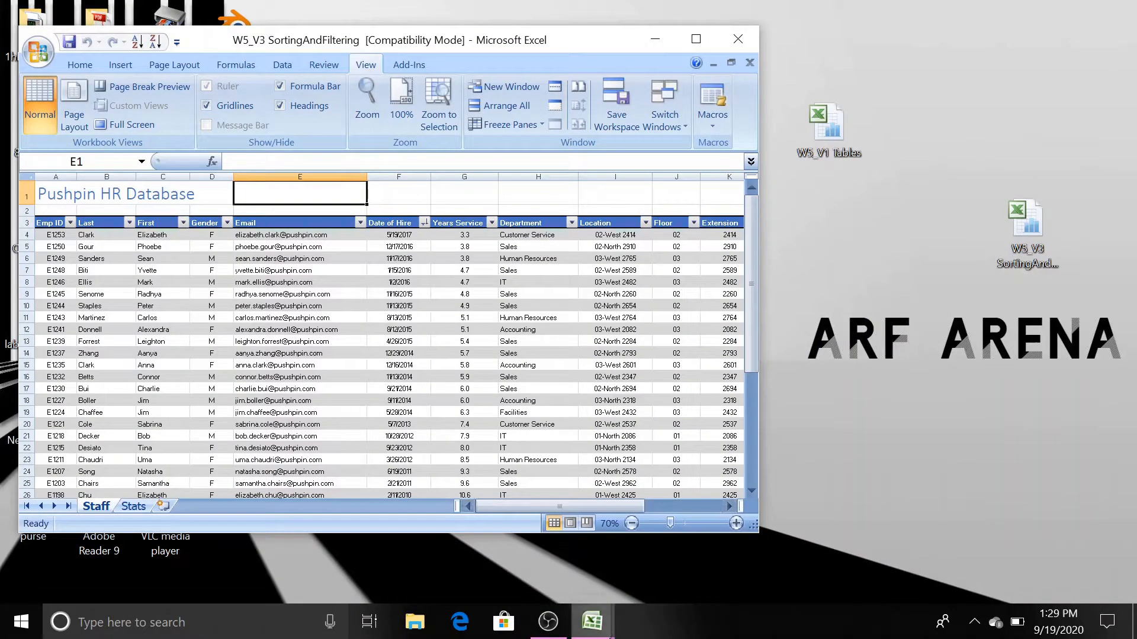
pyautogui.moveTo(609, 637)
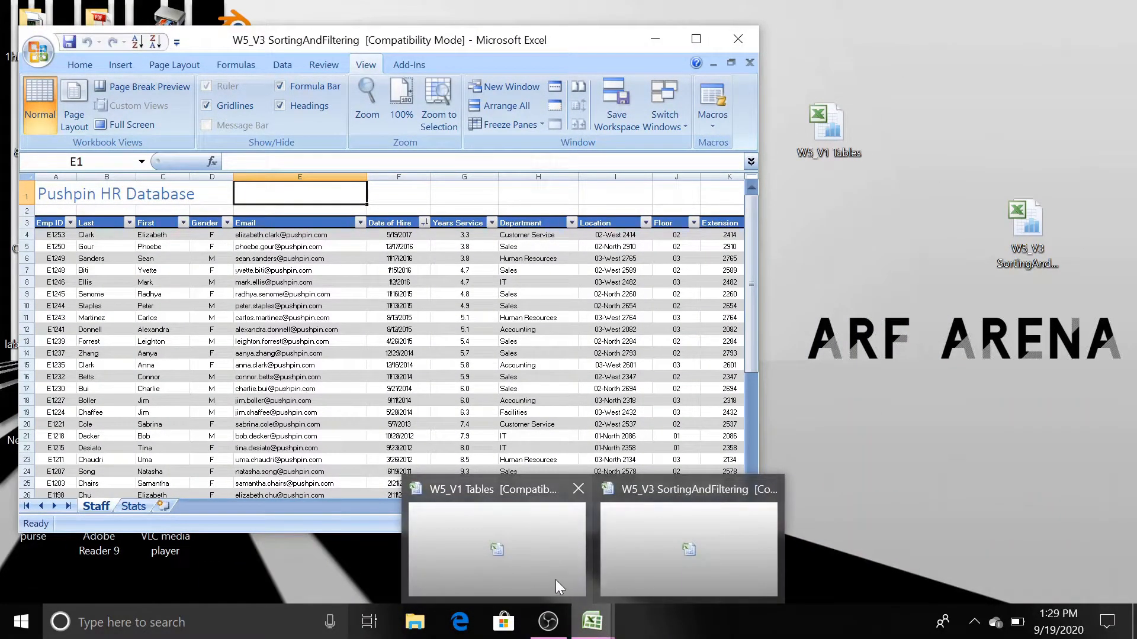
# Minimize the Excel window and close both open workbooks without saving their changes.
pyautogui.click(662, 40)
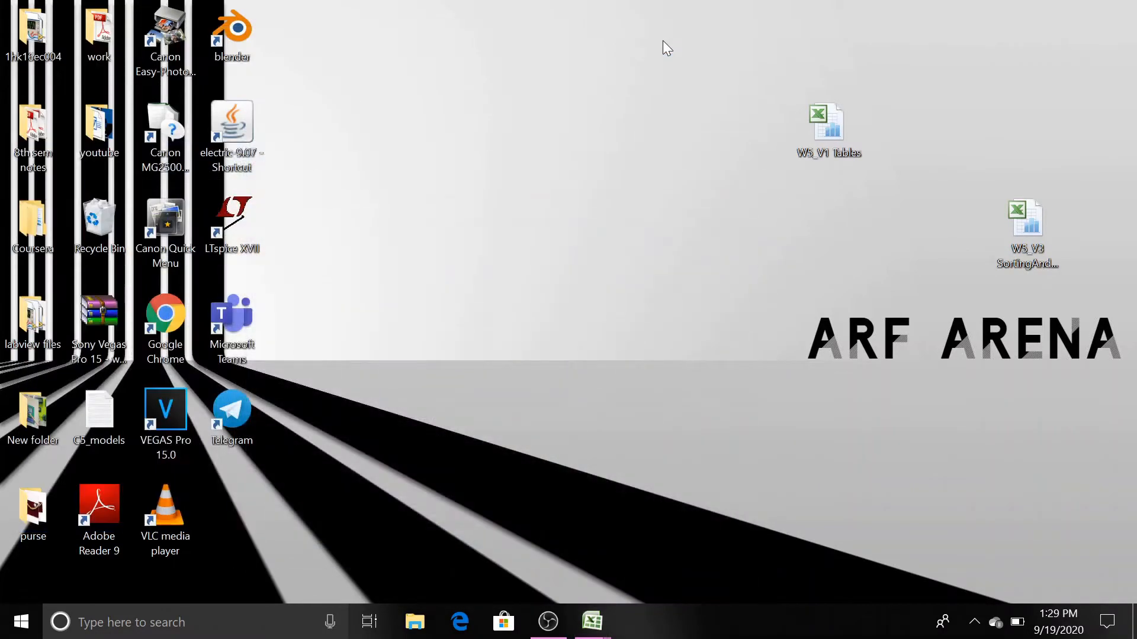
pyautogui.moveTo(592, 622)
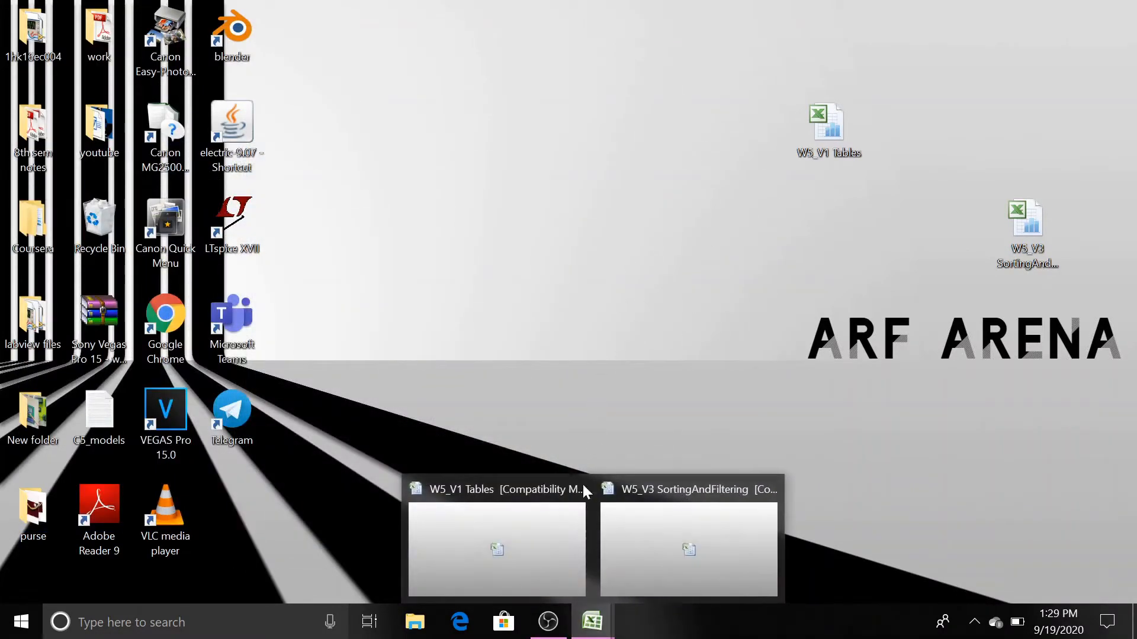
pyautogui.click(580, 493)
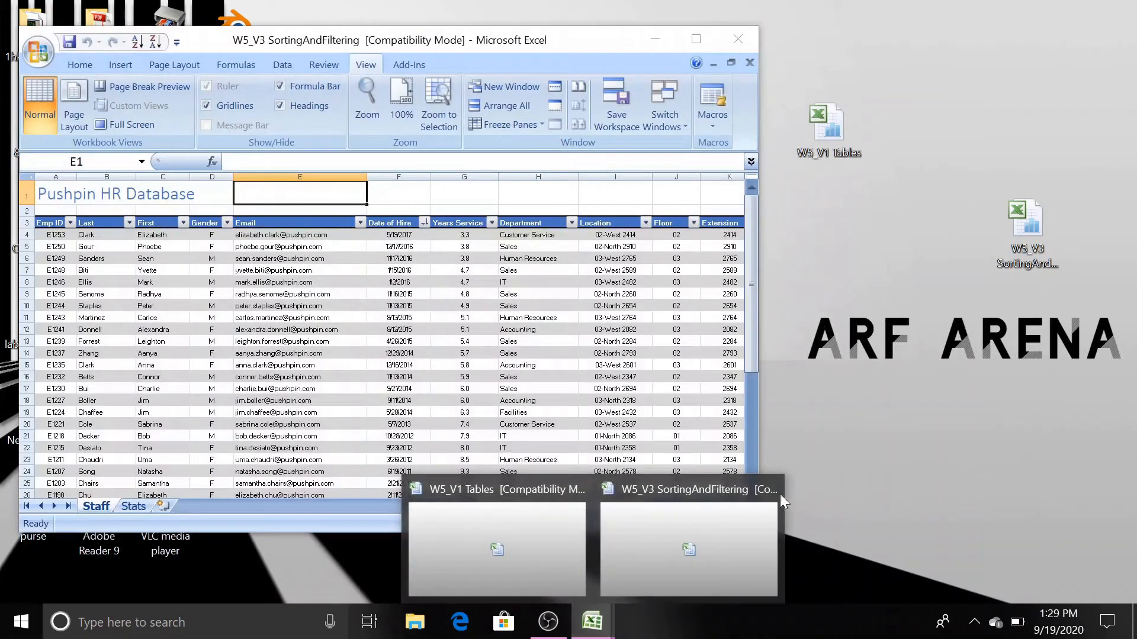
pyautogui.click(768, 490)
pyautogui.click(567, 355)
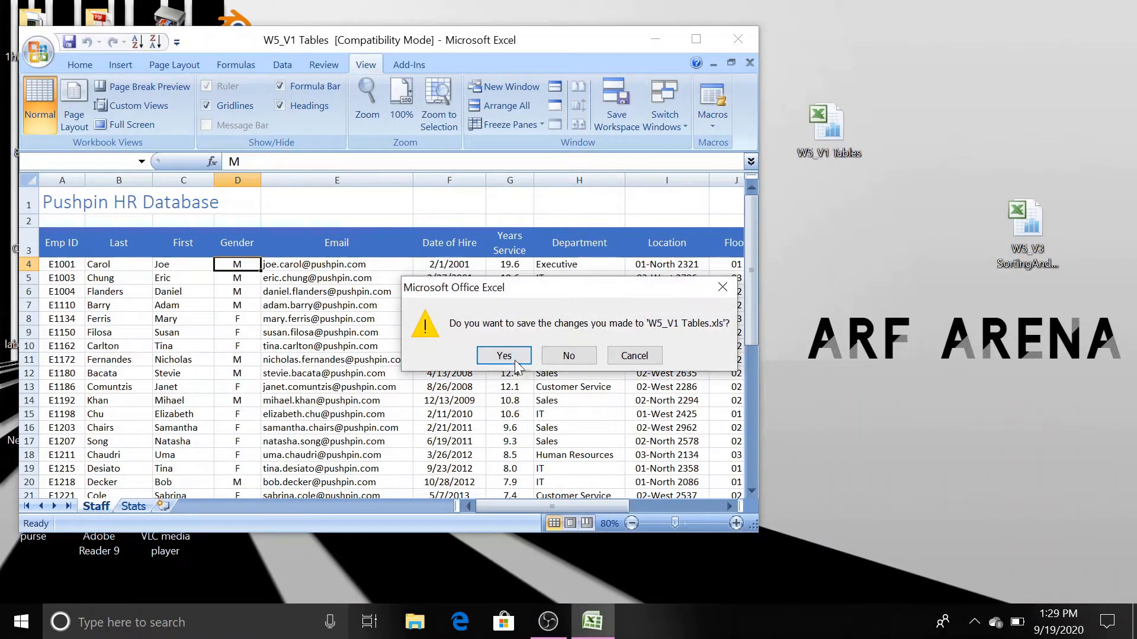
pyautogui.click(567, 356)
# Search Windows for the Registry Editor and open it.
pyautogui.press('super')
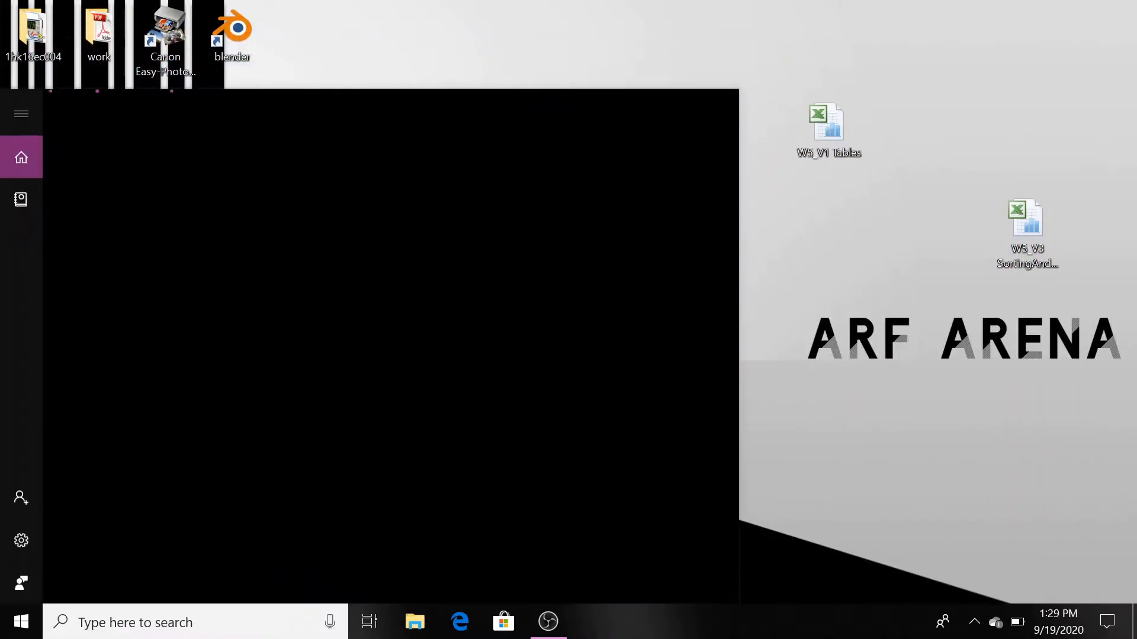
pyautogui.write('re')
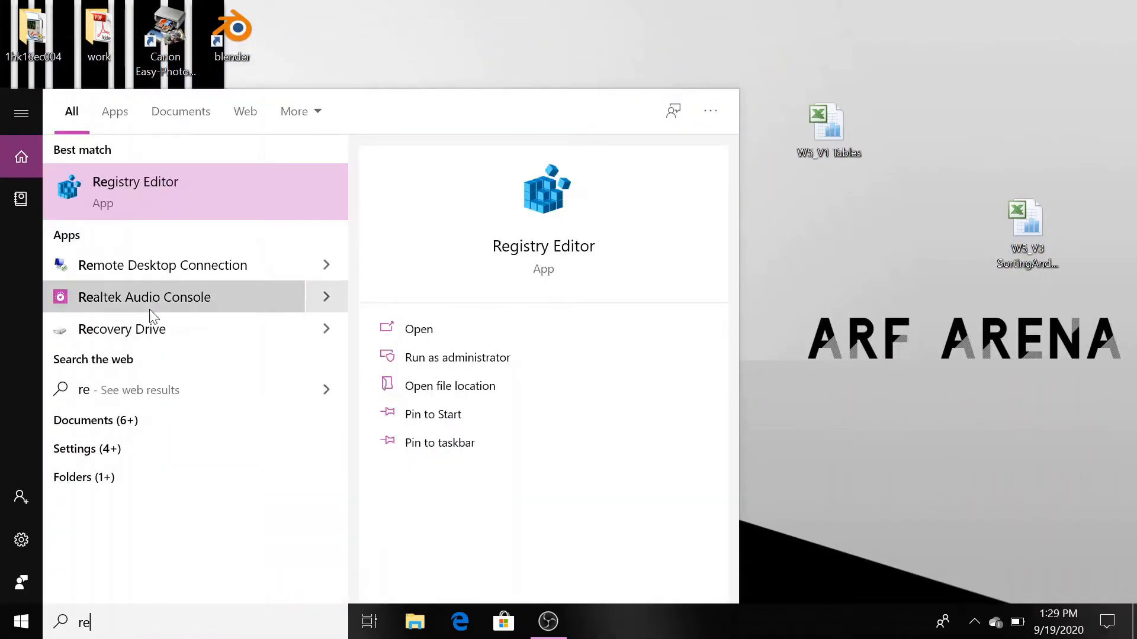
pyautogui.click(157, 204)
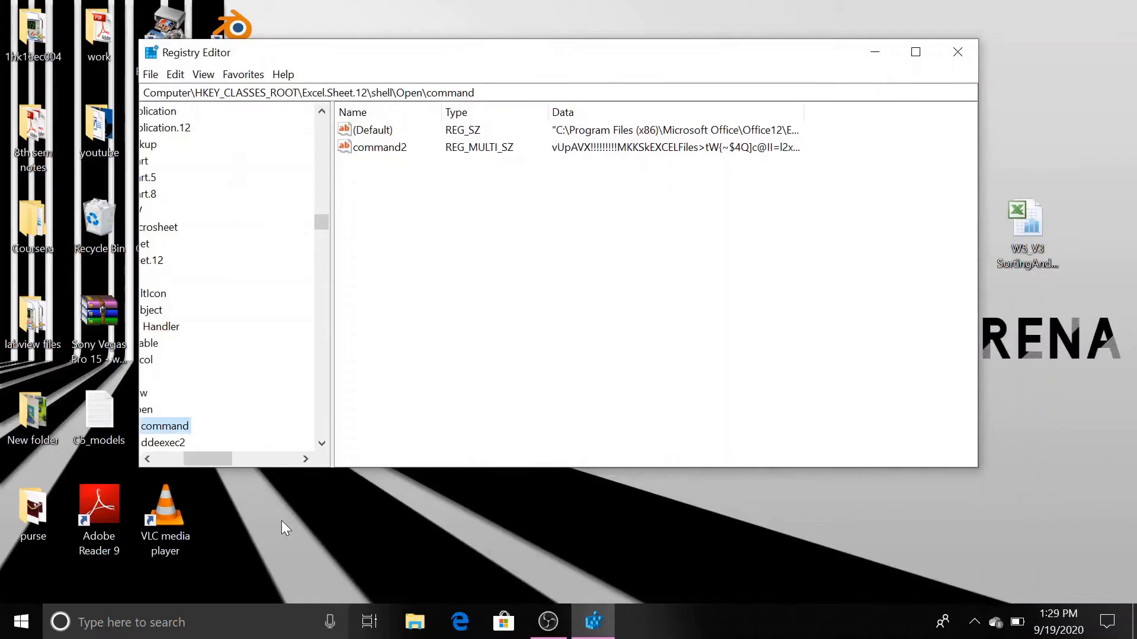
# Collapse the Excel.Sheet.12 key and expand Excel.Sheet.8 down to its shell\Open subkey.
pyautogui.moveTo(223, 461); pyautogui.dragTo(108, 450)
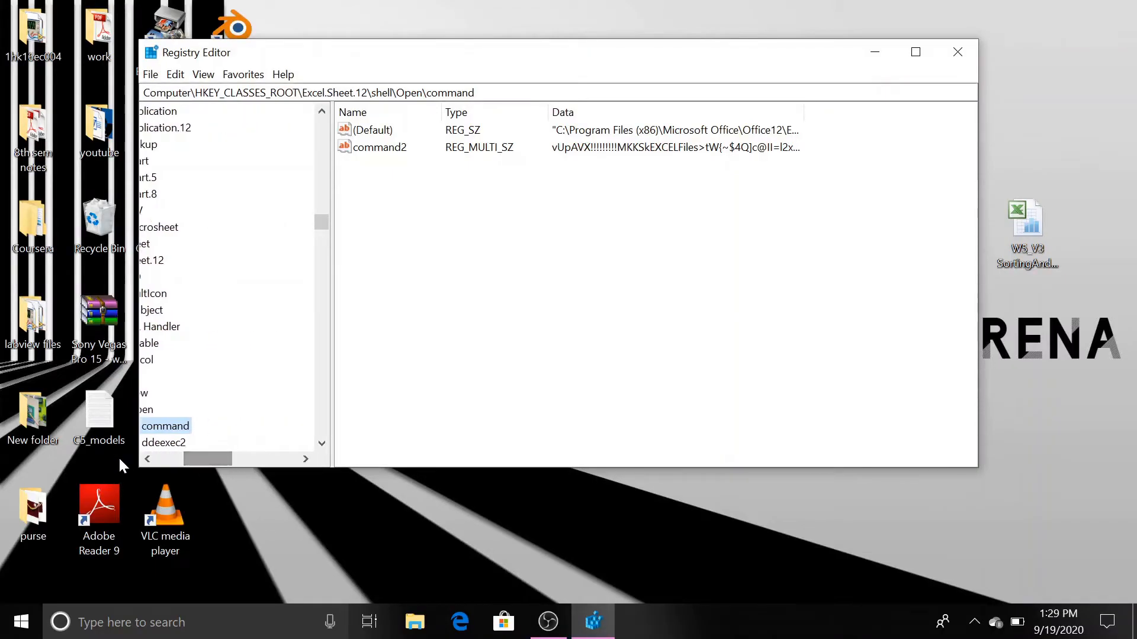
pyautogui.moveTo(204, 464); pyautogui.dragTo(165, 464)
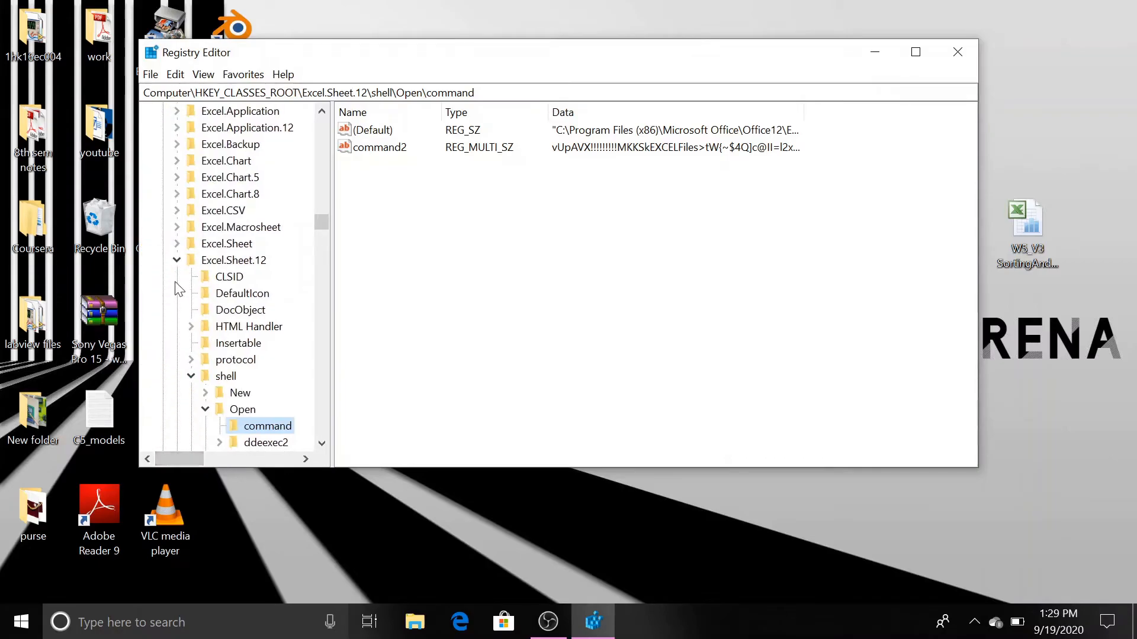
pyautogui.click(177, 261)
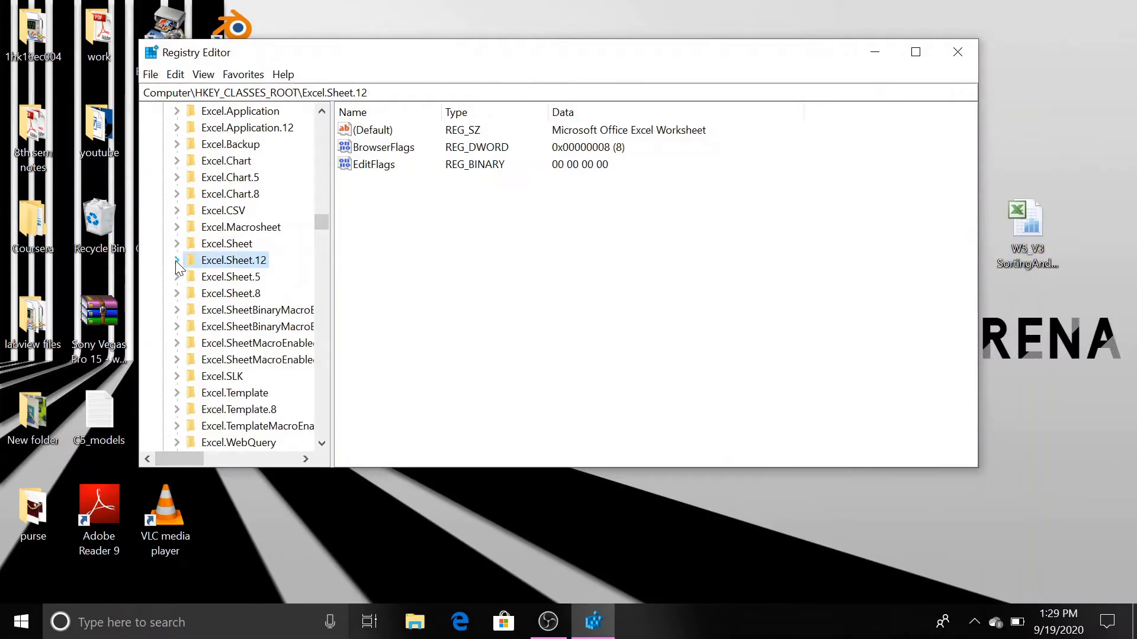
pyautogui.click(177, 294)
pyautogui.click(191, 393)
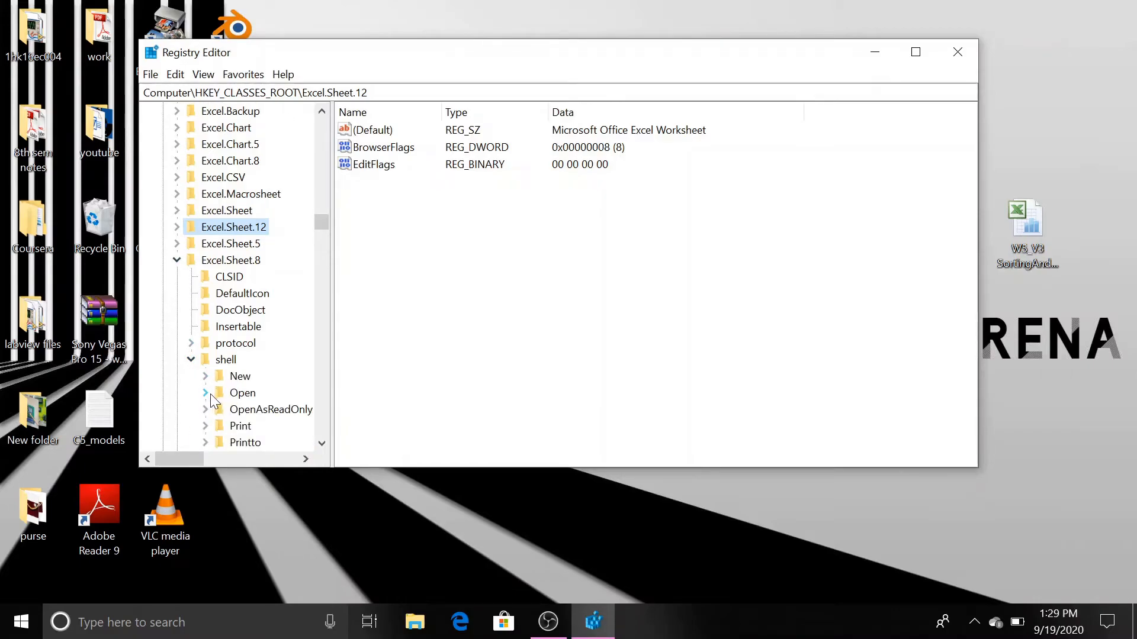
pyautogui.click(204, 393)
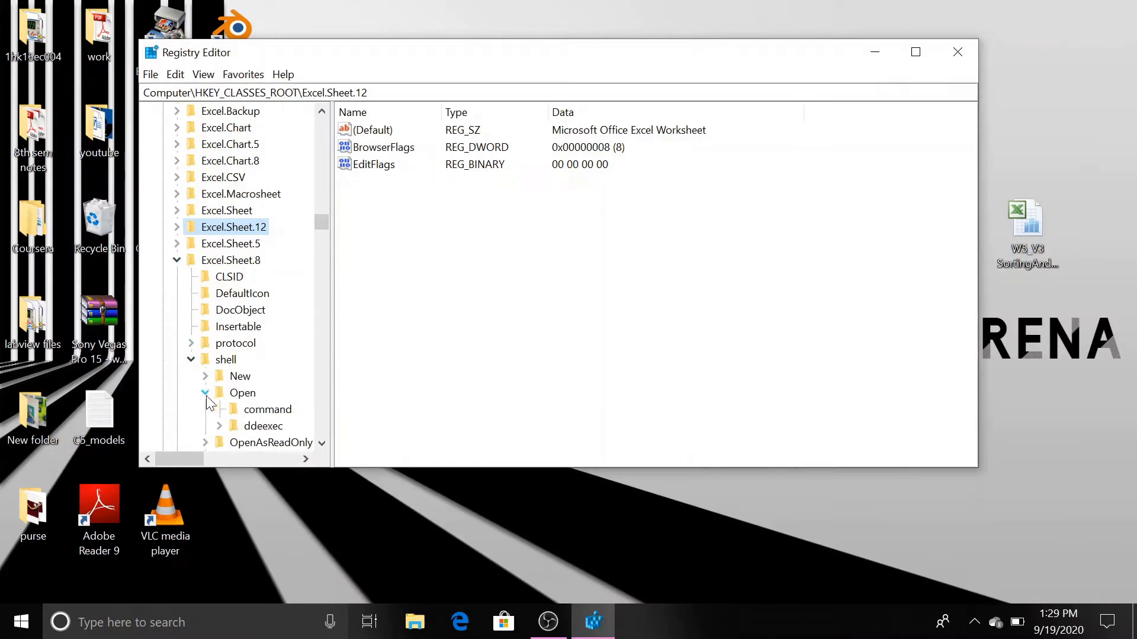
# Rename the ddeexec key under Excel.Sheet.8\shell\Open as ddeexec2.
pyautogui.click(263, 427)
pyautogui.rightClick(269, 427)
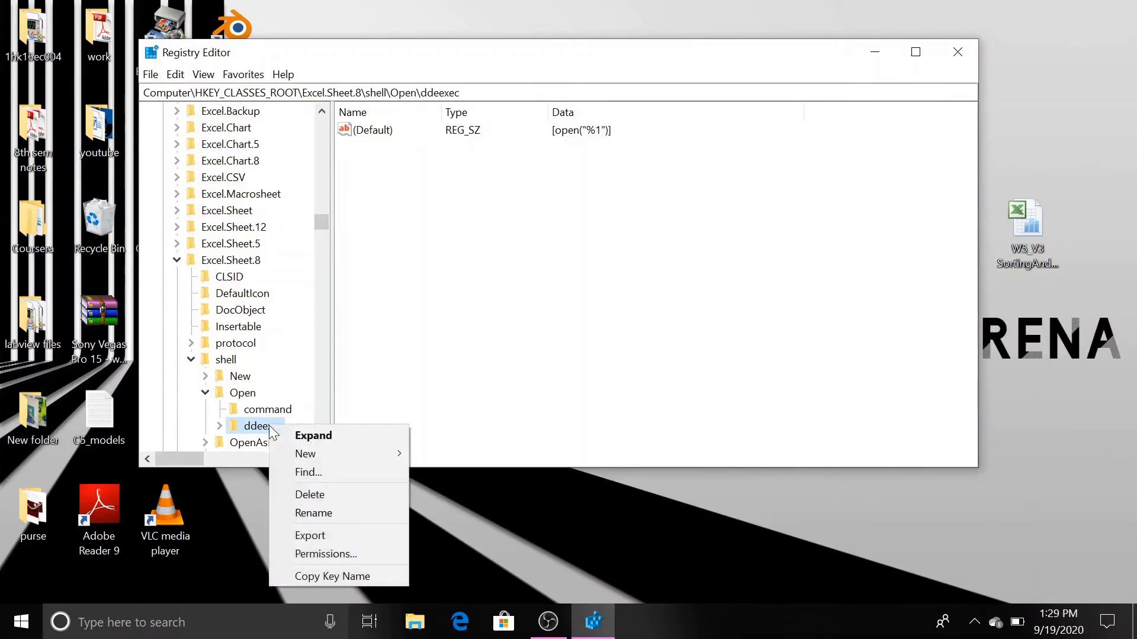
pyautogui.click(311, 512)
pyautogui.press('End')
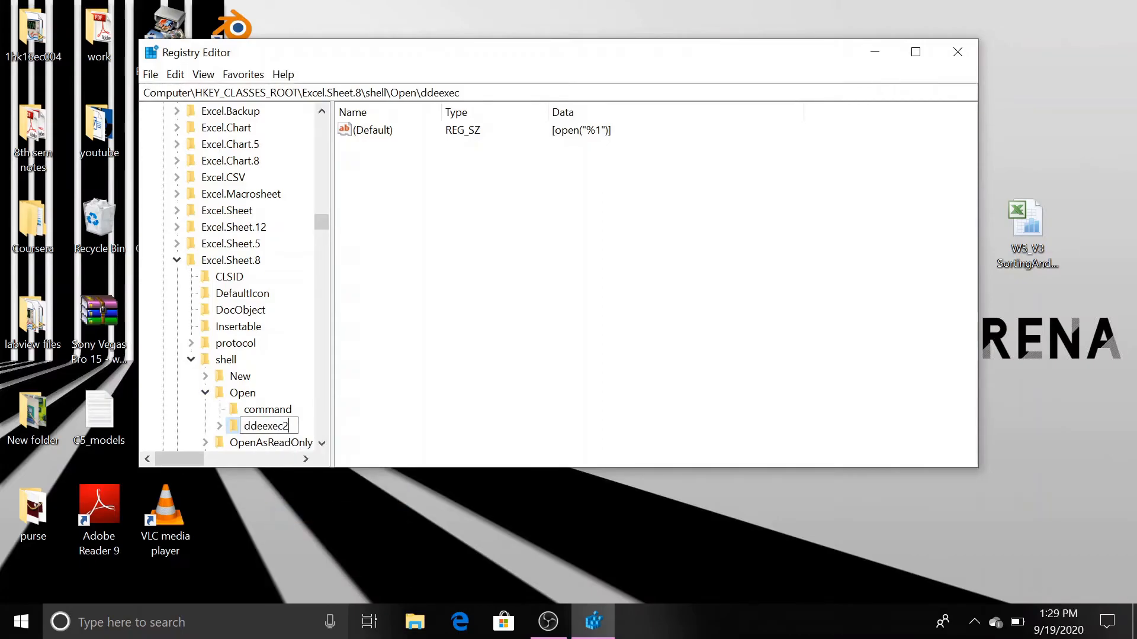
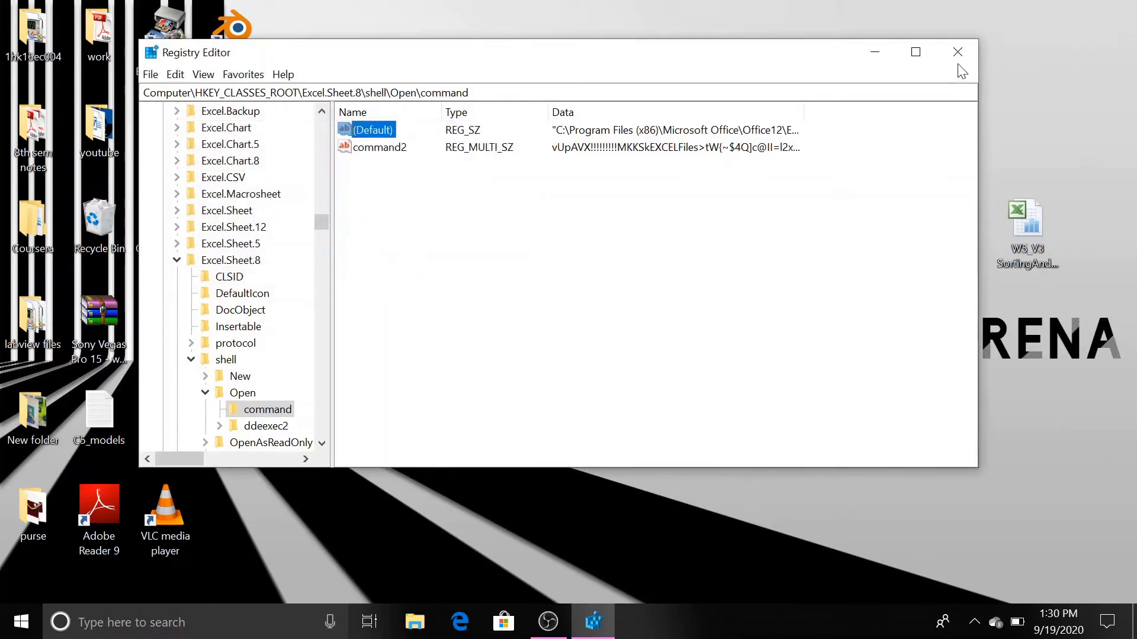
# Exit the Registry Editor and refresh the desktop.
pyautogui.click(957, 59)
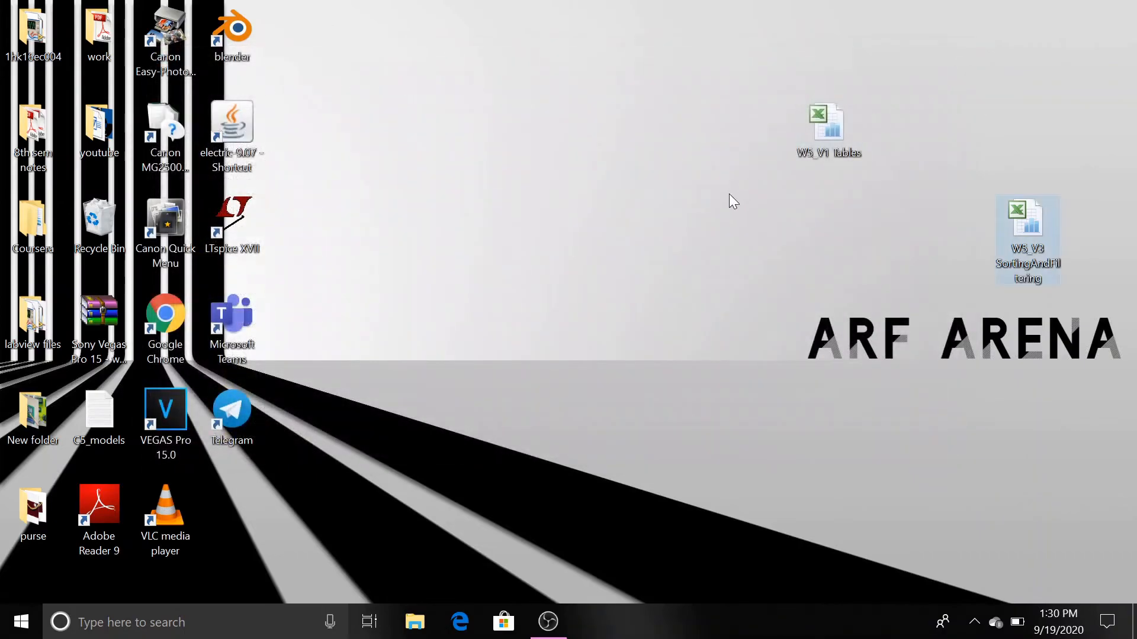
pyautogui.rightClick(730, 194)
pyautogui.click(749, 246)
# Open the W5_V1 Tables and W5_V3 SortingAndFiltering workbooks from the desktop and arrange their windows side by side.
pyautogui.doubleClick(821, 143)
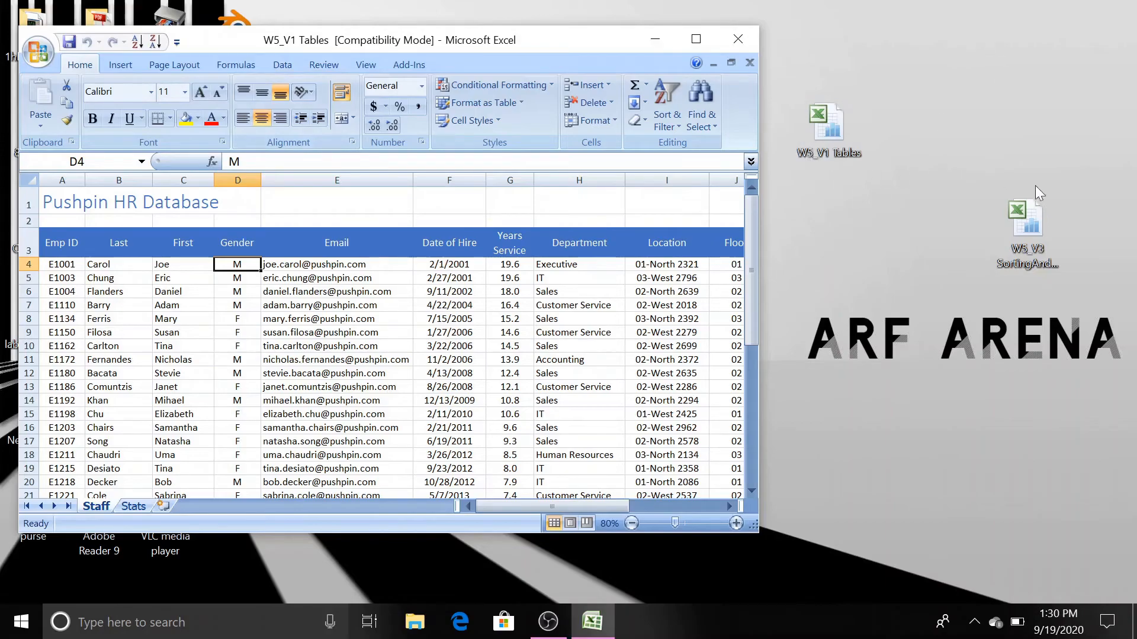
pyautogui.doubleClick(1027, 230)
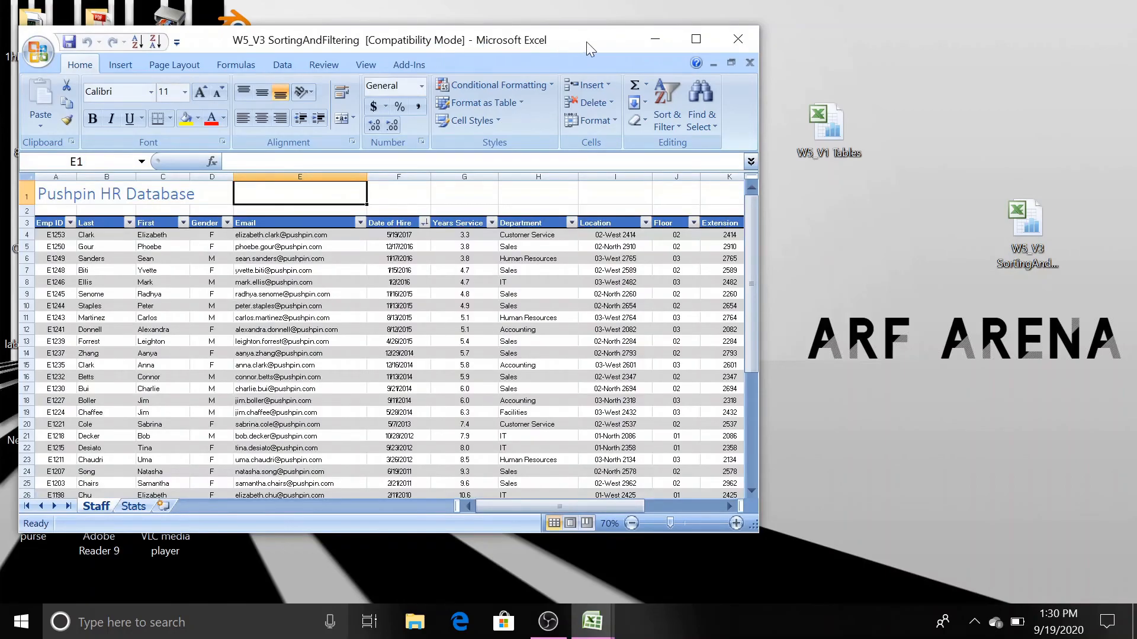
pyautogui.moveTo(586, 42); pyautogui.dragTo(1135, 48)
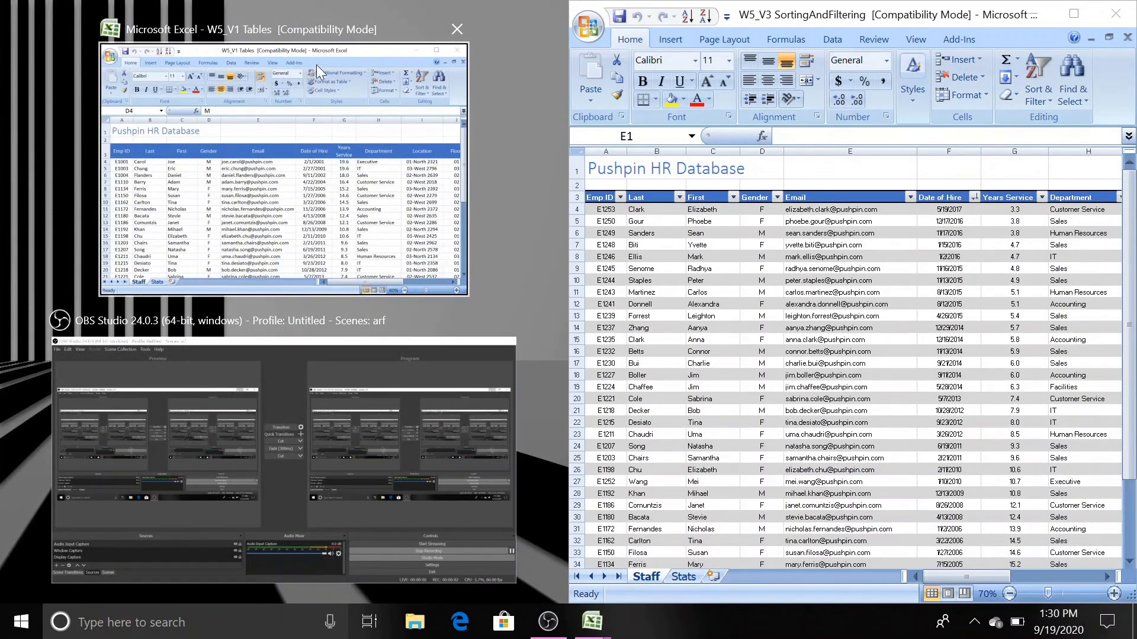
pyautogui.click(335, 52)
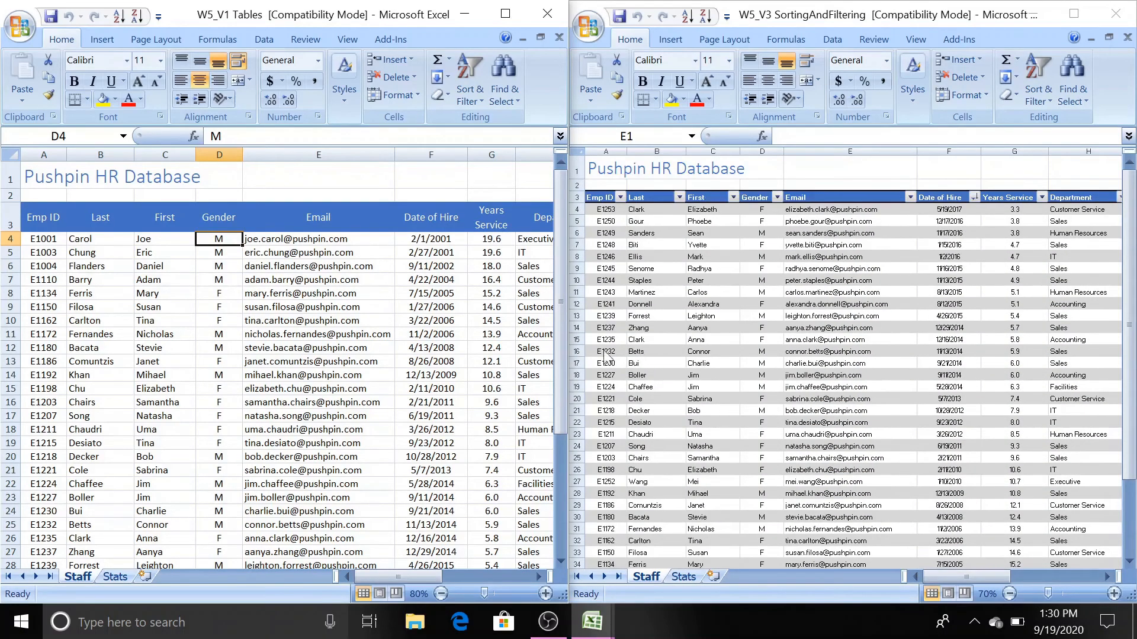
pyautogui.scroll(-5, 124, 337)
pyautogui.scroll(6, 123, 337)
# Close W5_V3 SortingAndFiltering without saving, and start closing W5_V1 Tables.
pyautogui.click(1113, 13)
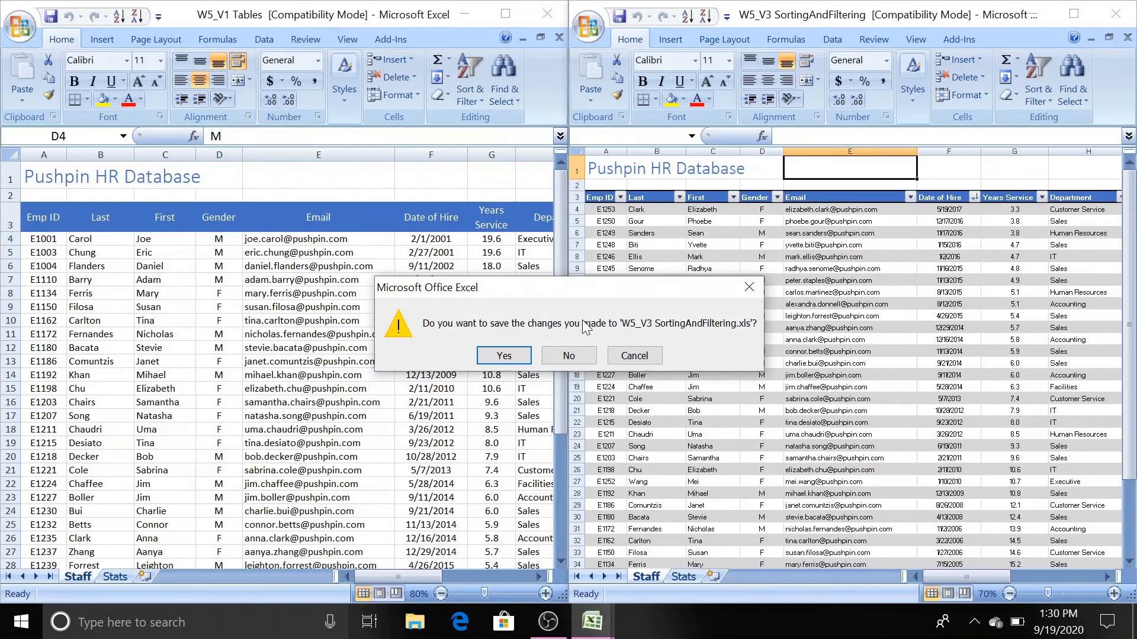
pyautogui.click(577, 358)
pyautogui.click(548, 23)
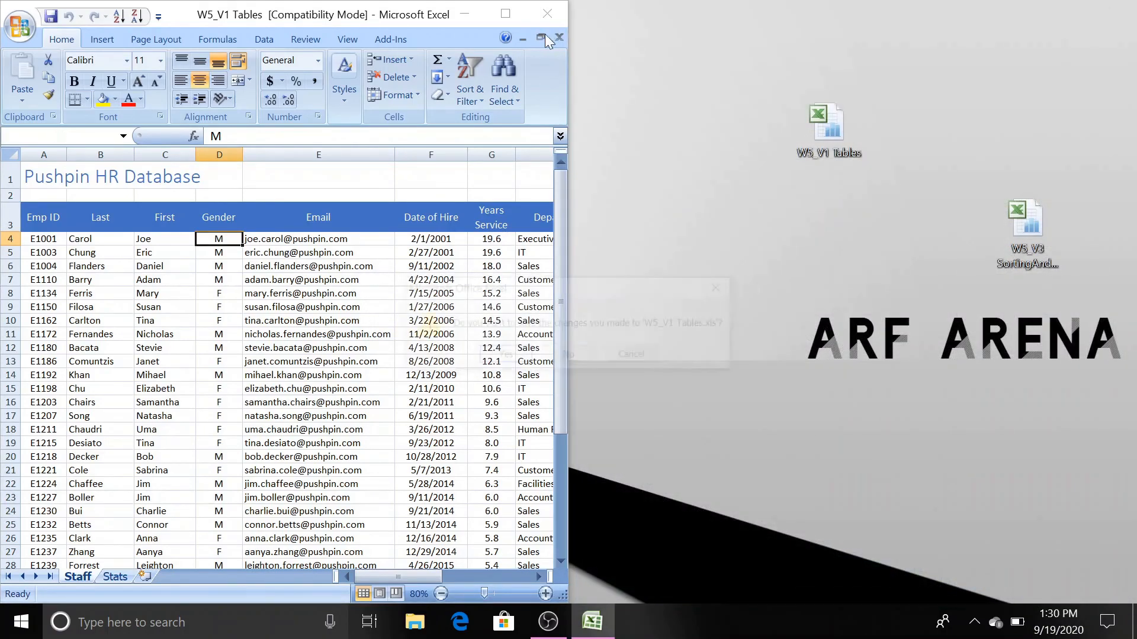